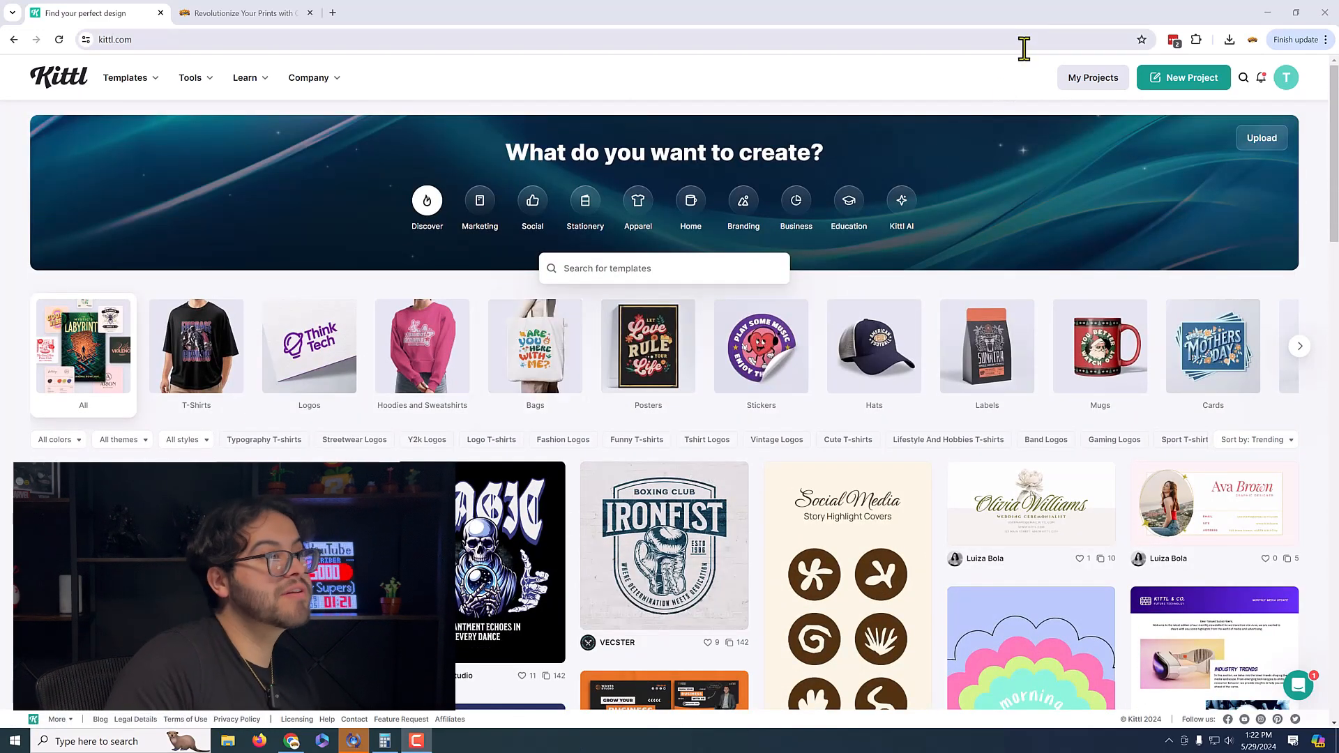
Step: Open the Come Party project from the saved projects and replace its arched headline text with GET MONEY
left_click(1079, 85)
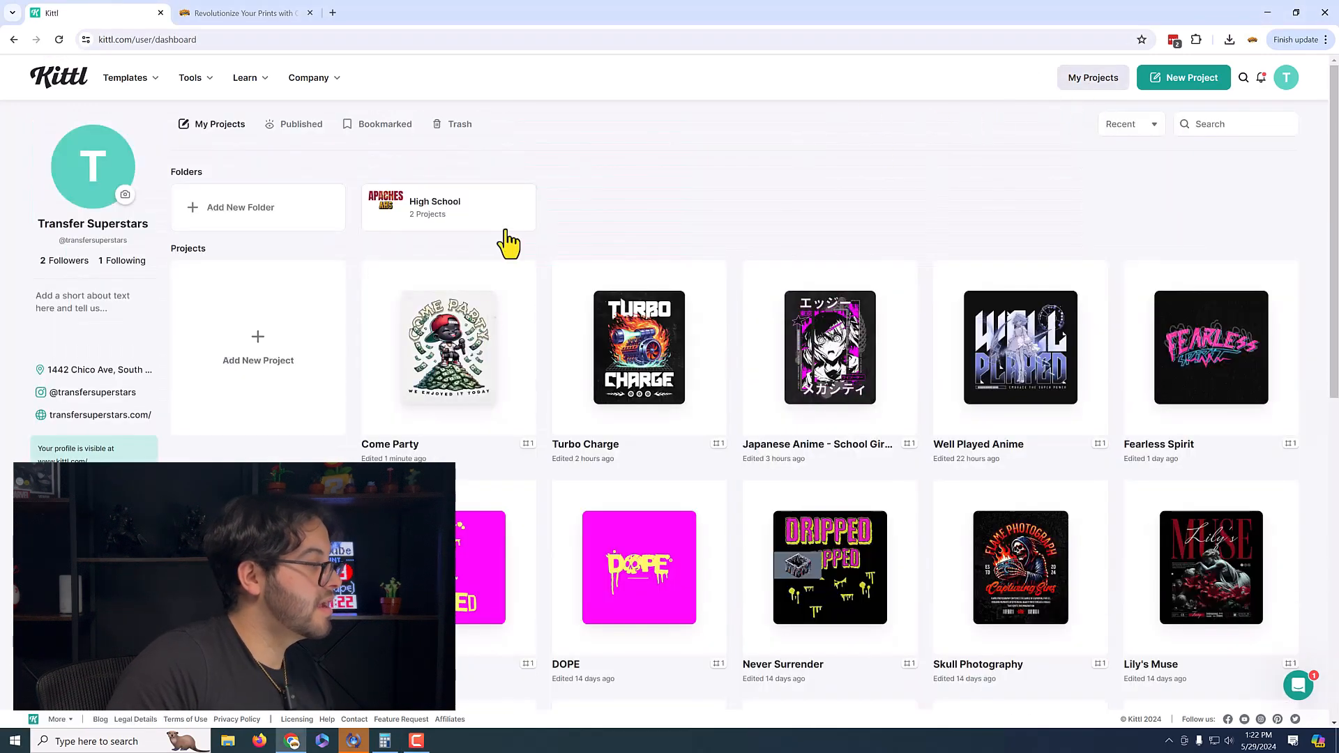
left_click(436, 359)
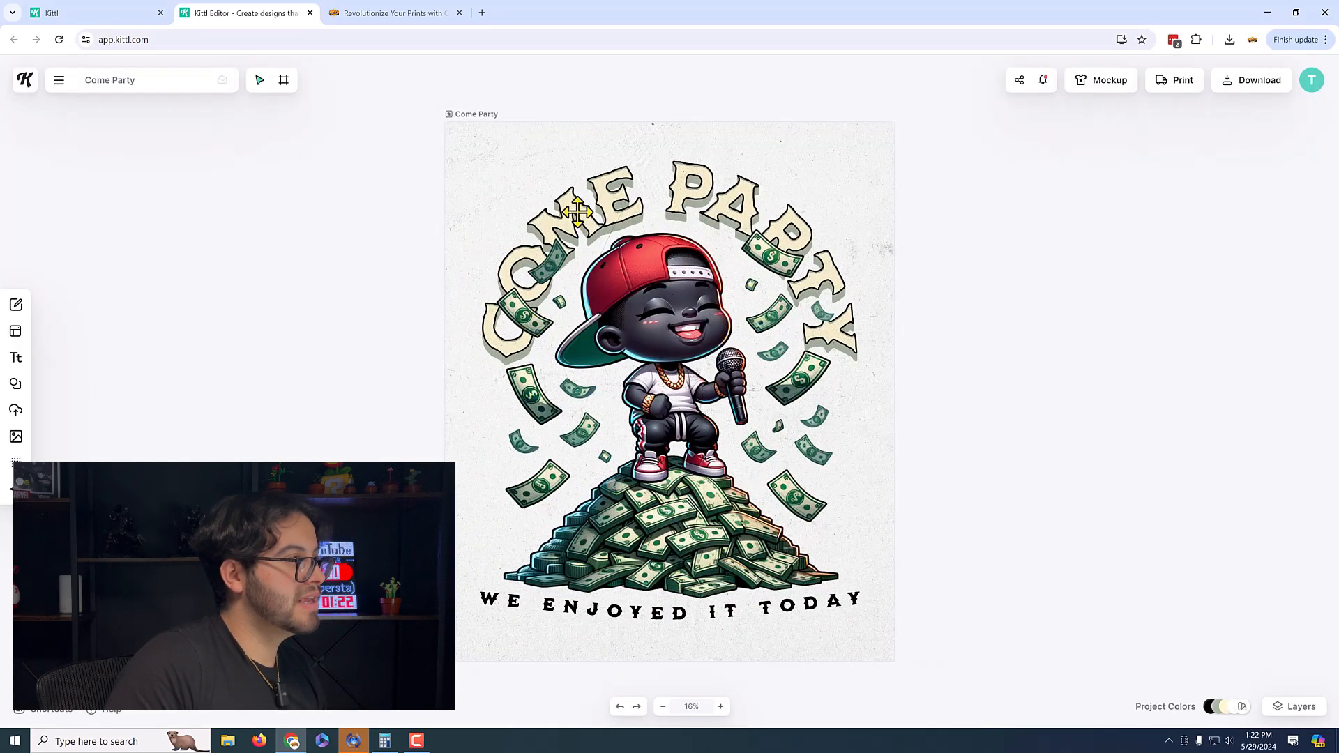
left_click(578, 211)
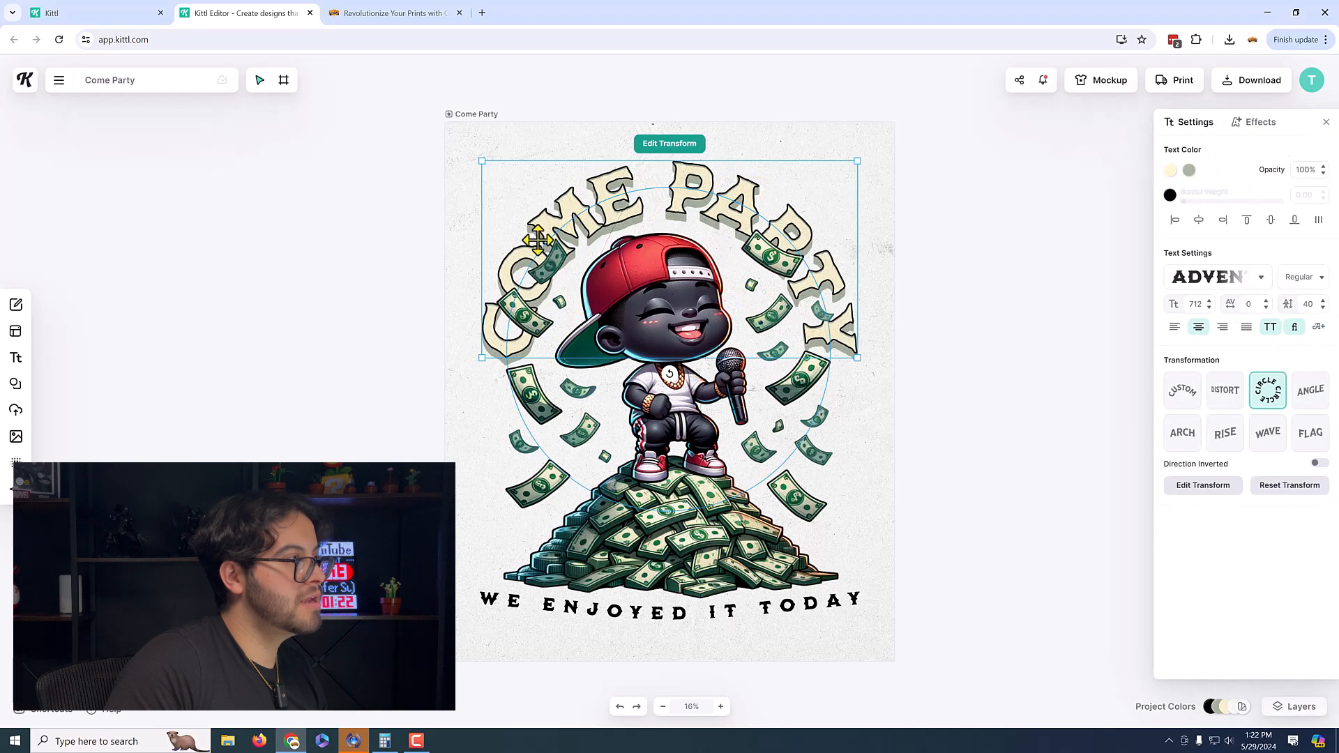
double_click(568, 195)
left_click_drag(567, 195, 893, 341)
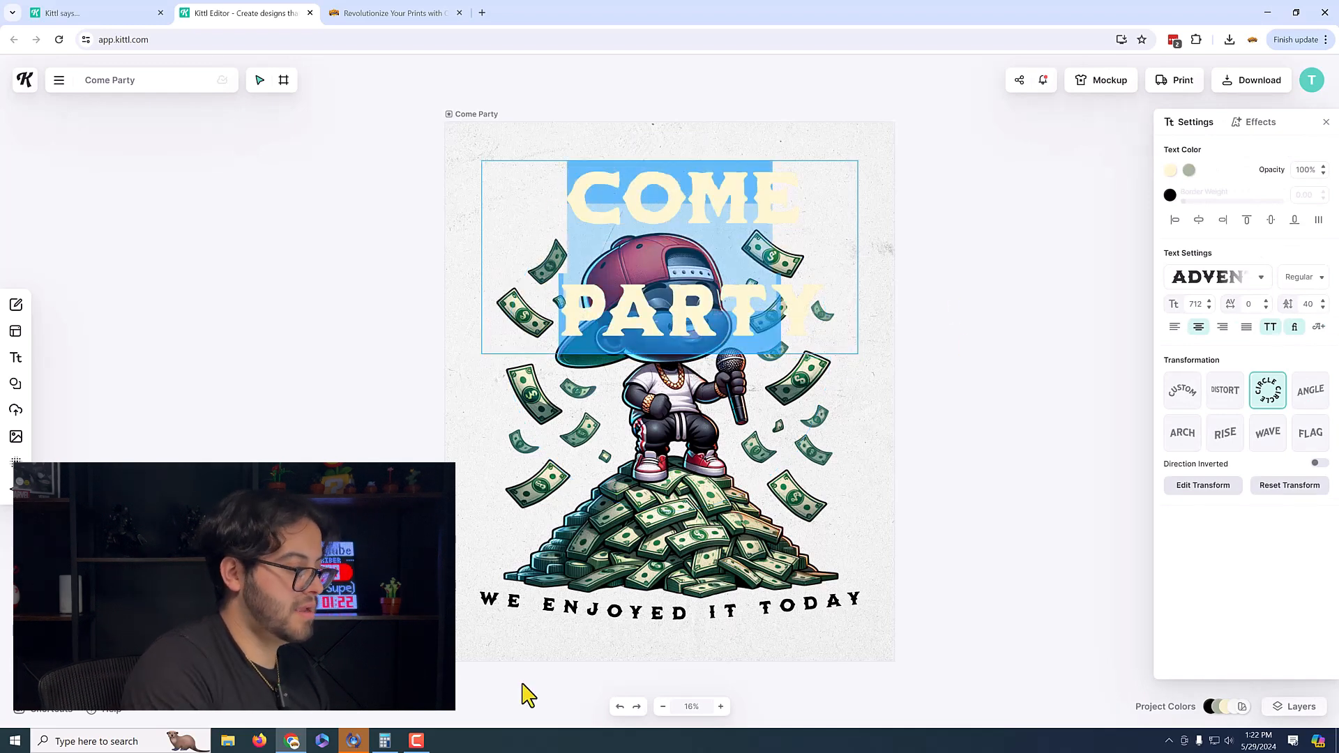
type("GET")
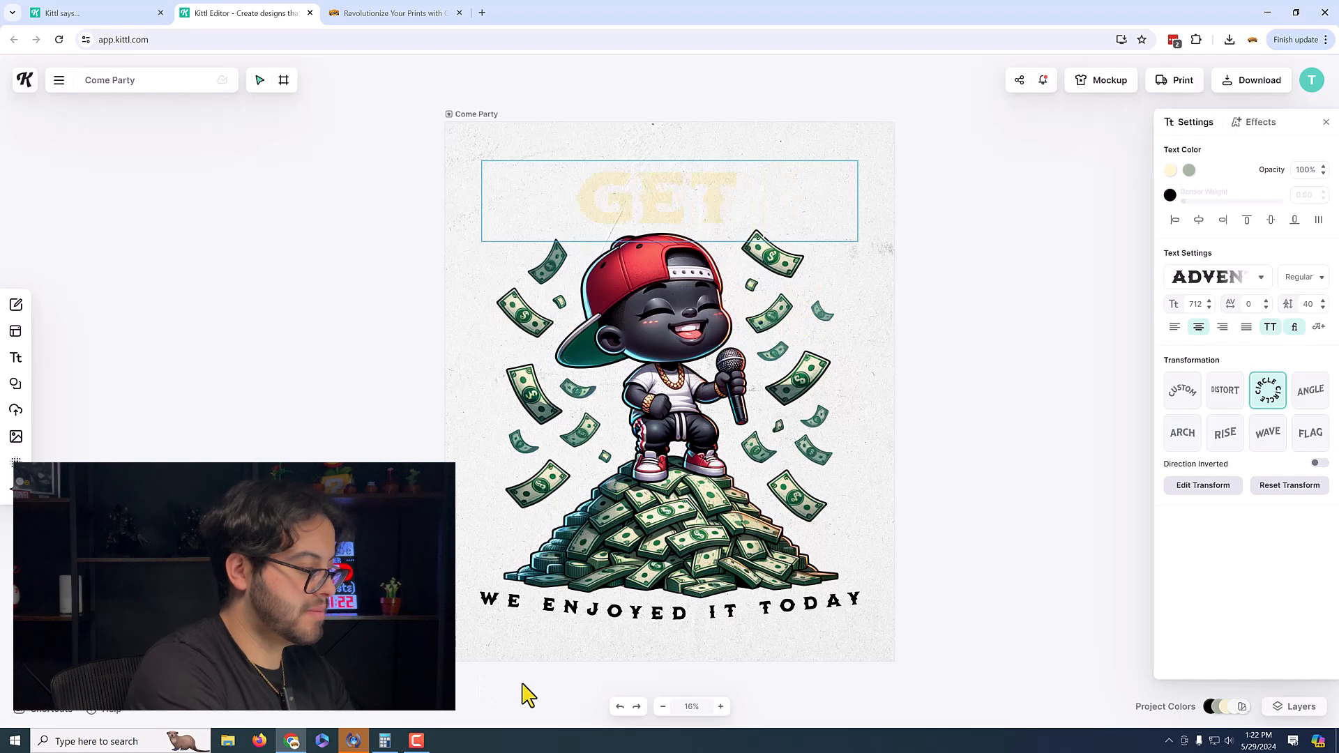
type(" MONEY")
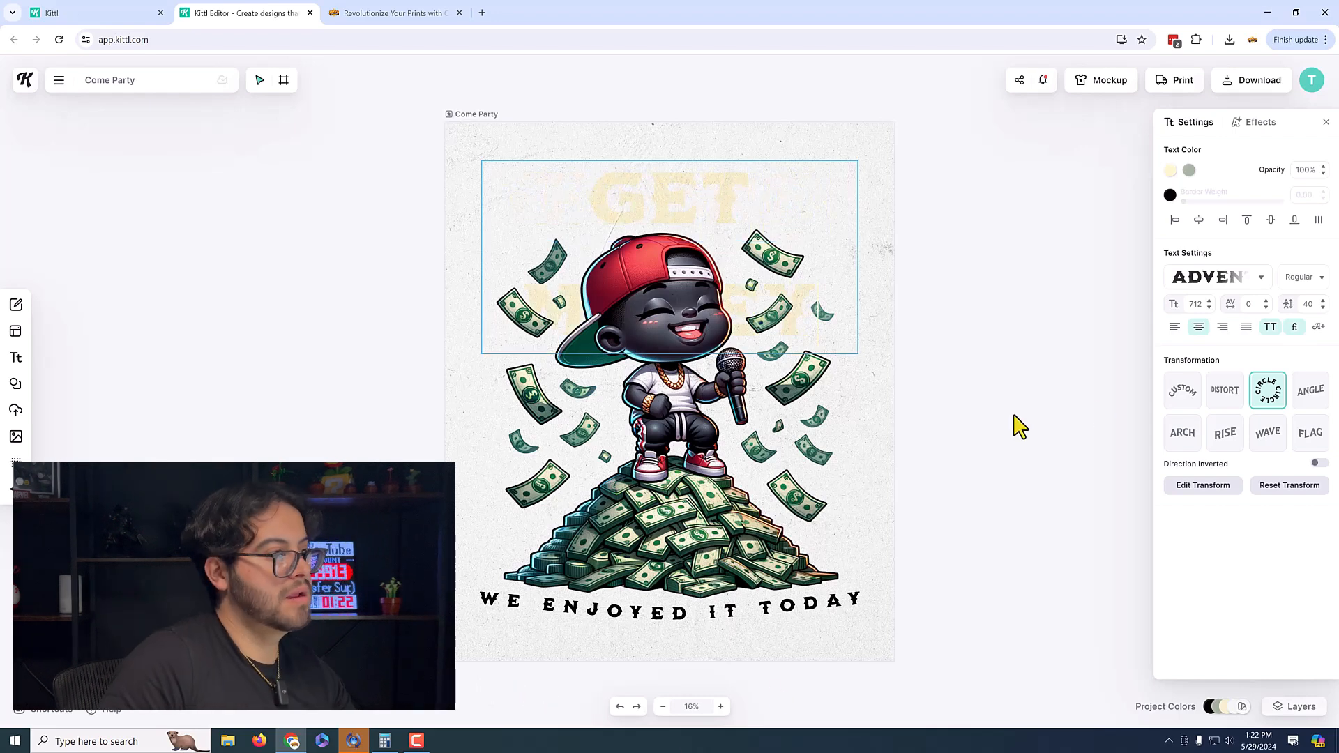
key("Escape")
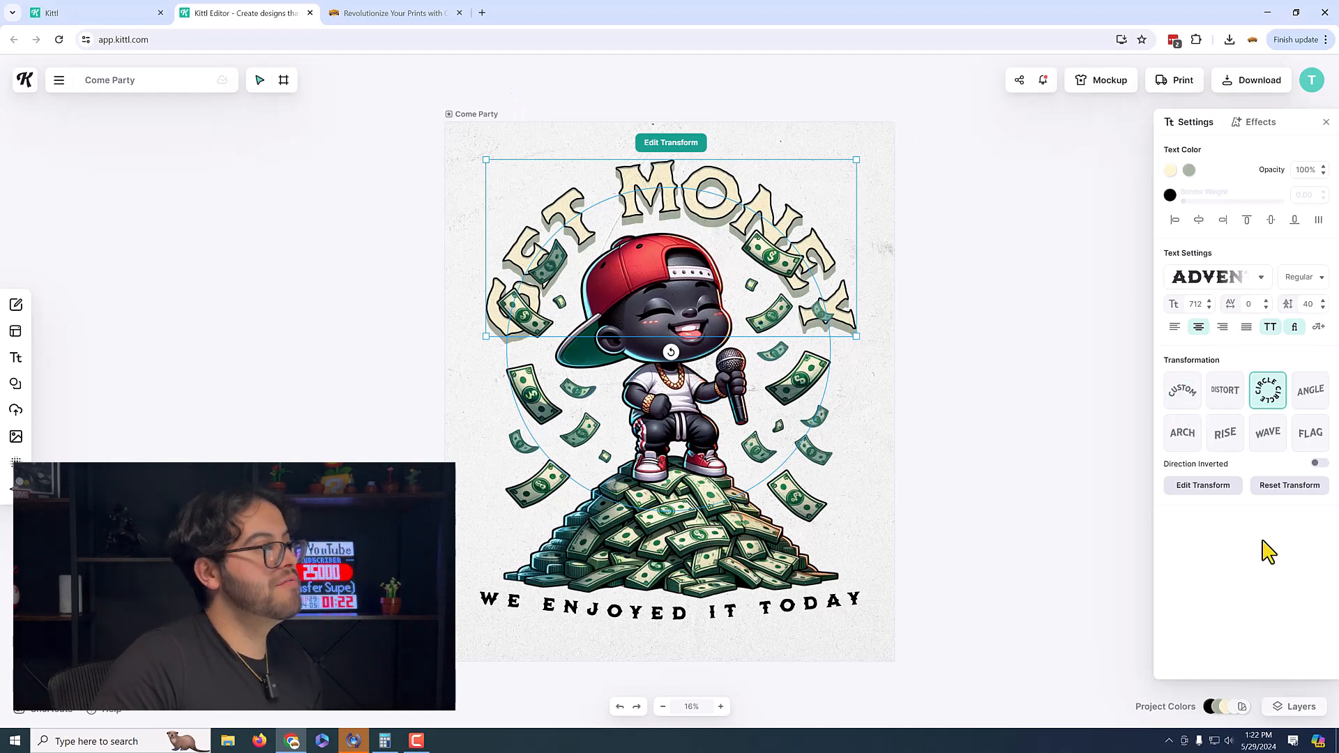
Step: Try bending the GET MONEY headline with the Custom transformation, and switch it back to the Circle transformation
left_click(1194, 394)
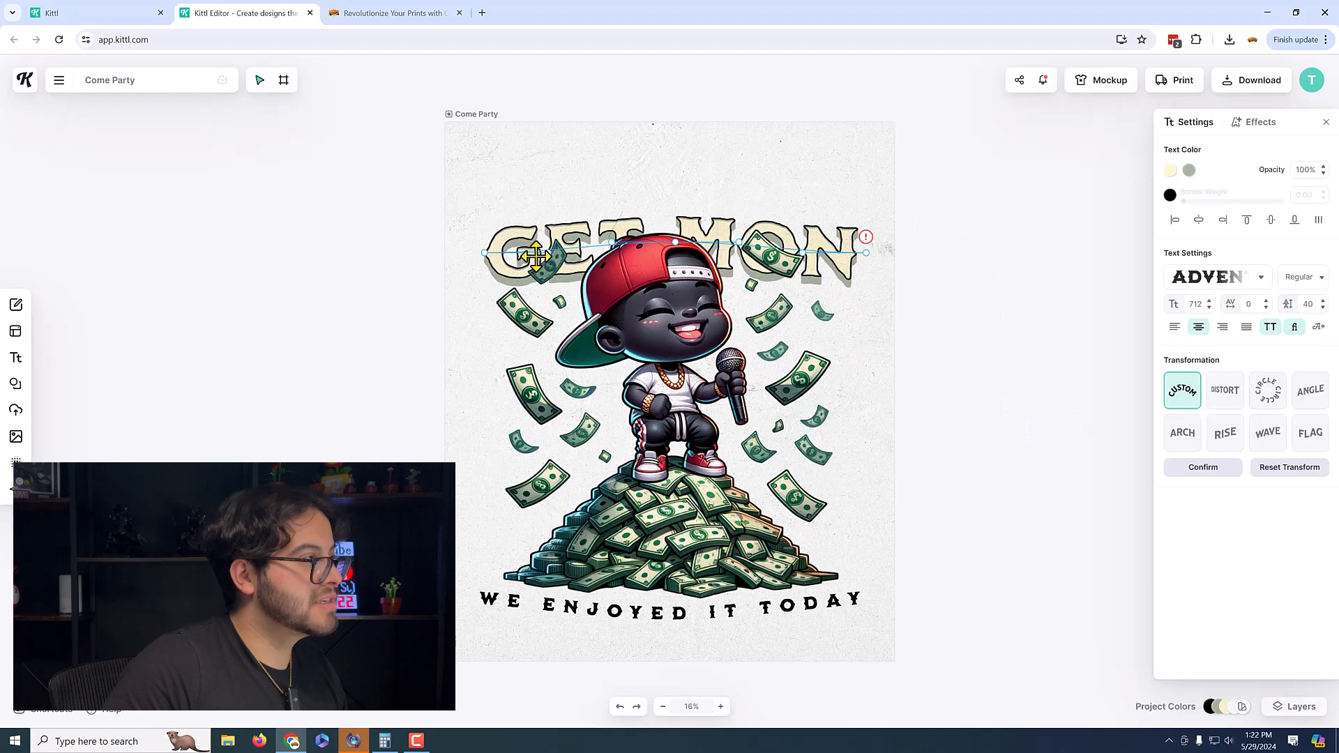
left_click_drag(548, 249, 543, 203)
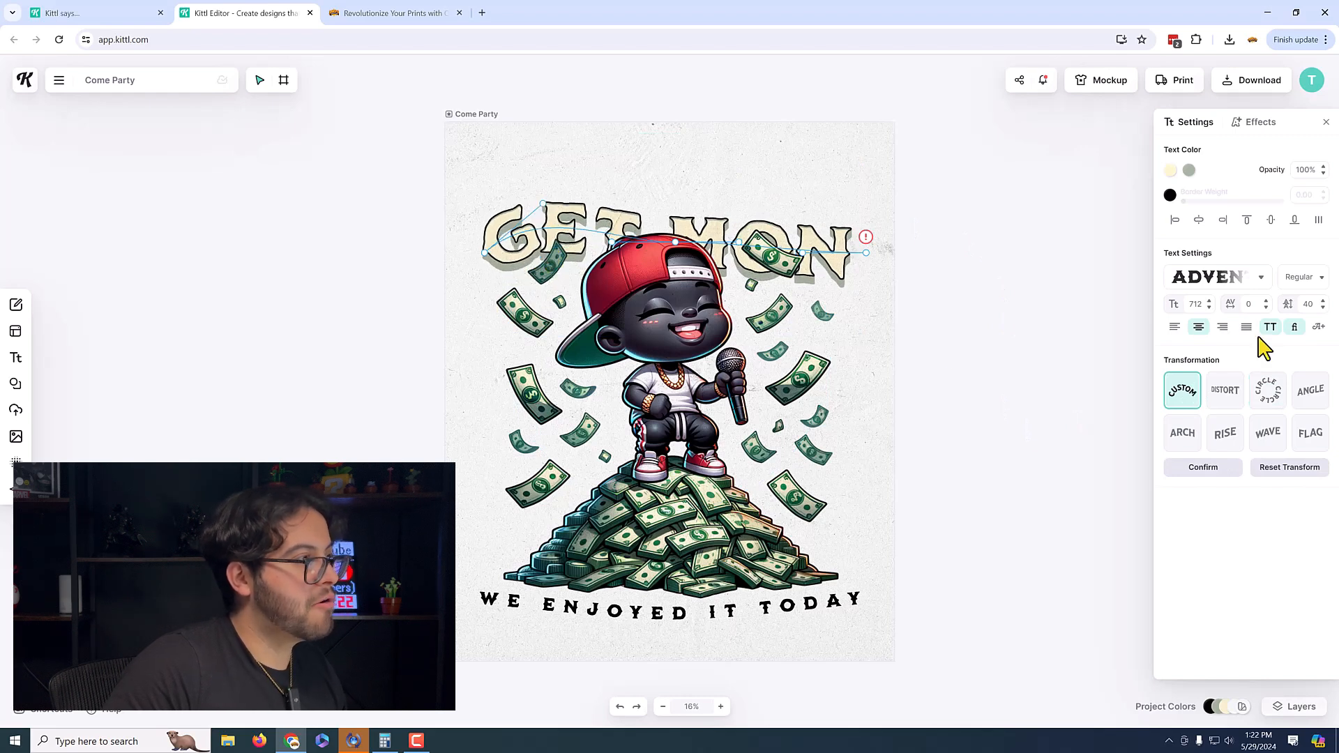
left_click(1270, 392)
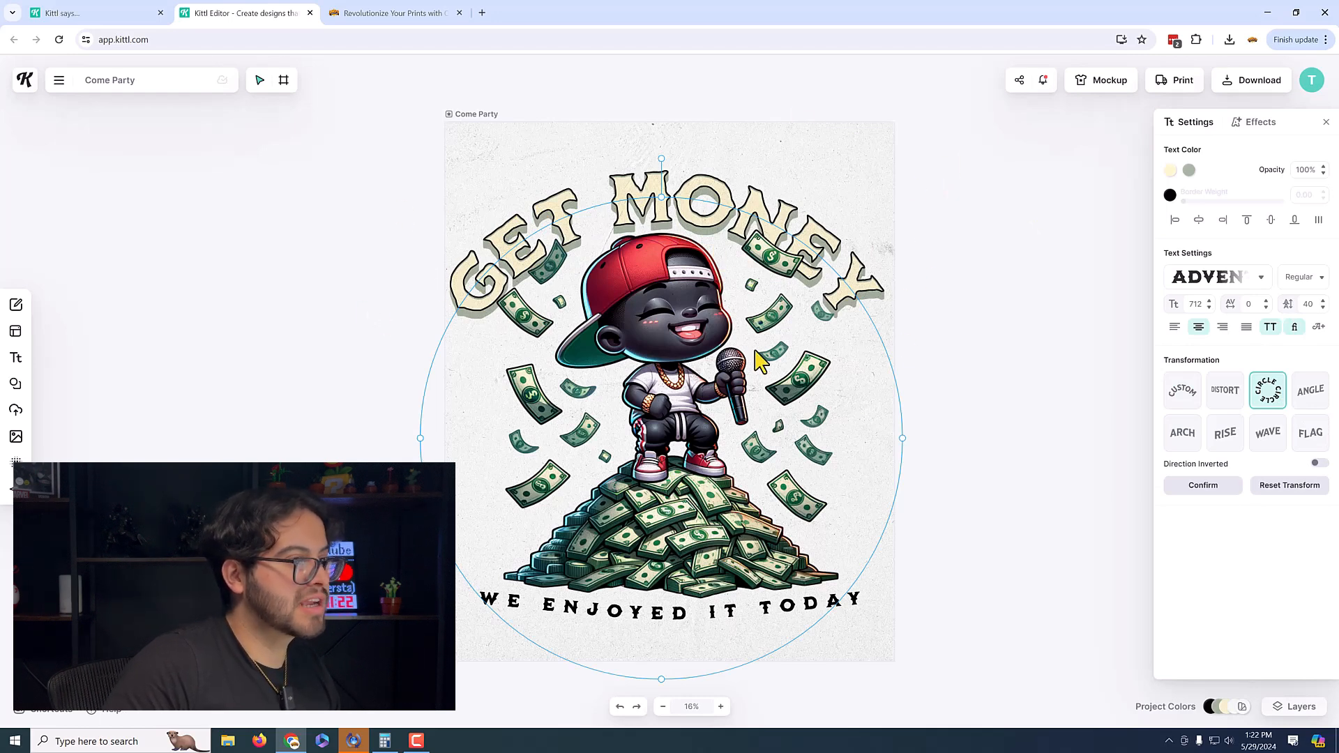
Step: Delete the WE ENJOYED IT TODAY tagline below the money pile
left_click(628, 619)
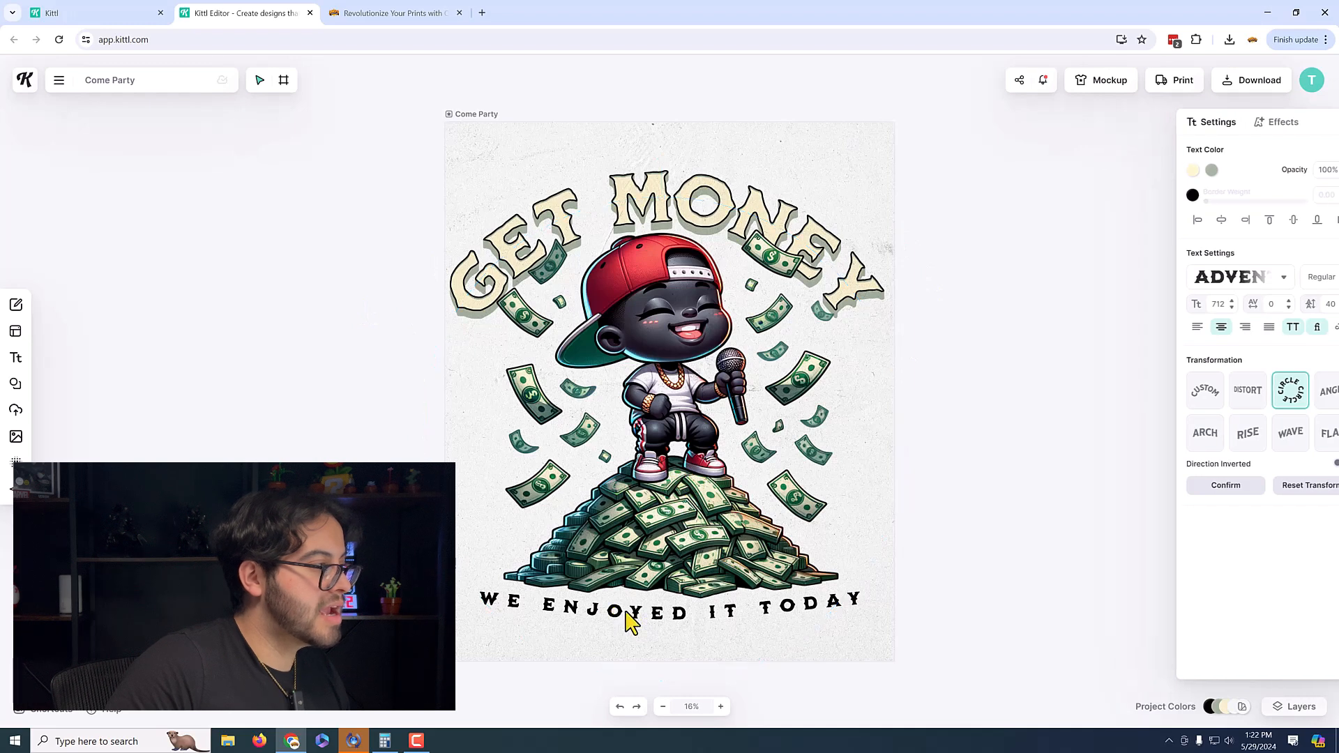
left_click(632, 613)
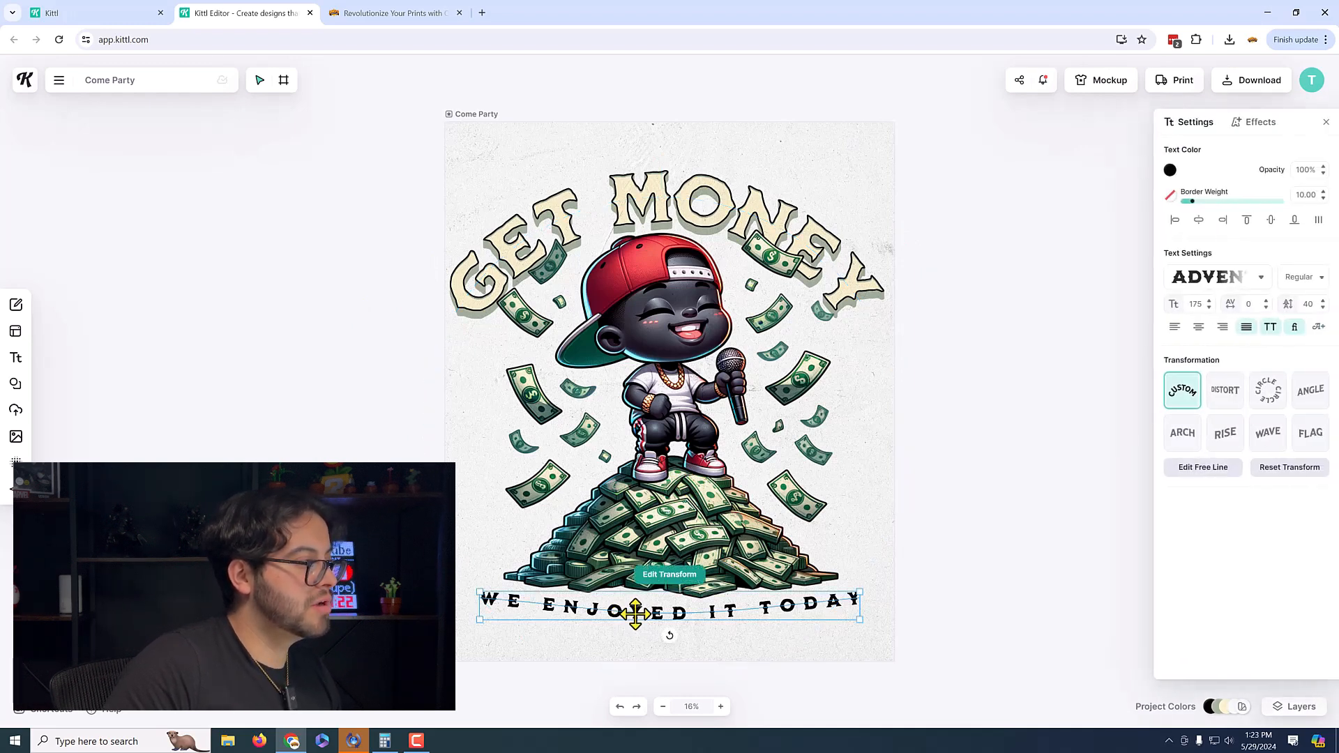
key("Delete")
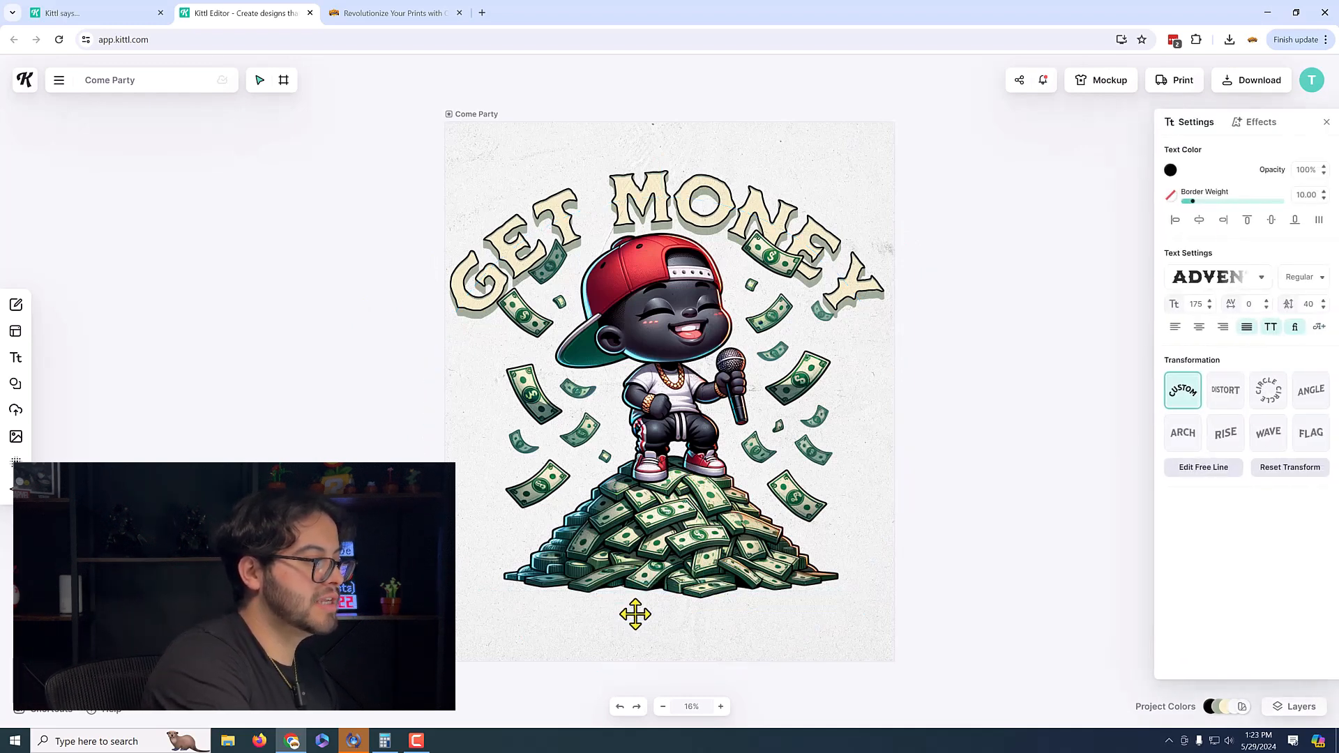
Step: In the download options, set the export unit to inches and the width to 12 in
left_click(1260, 82)
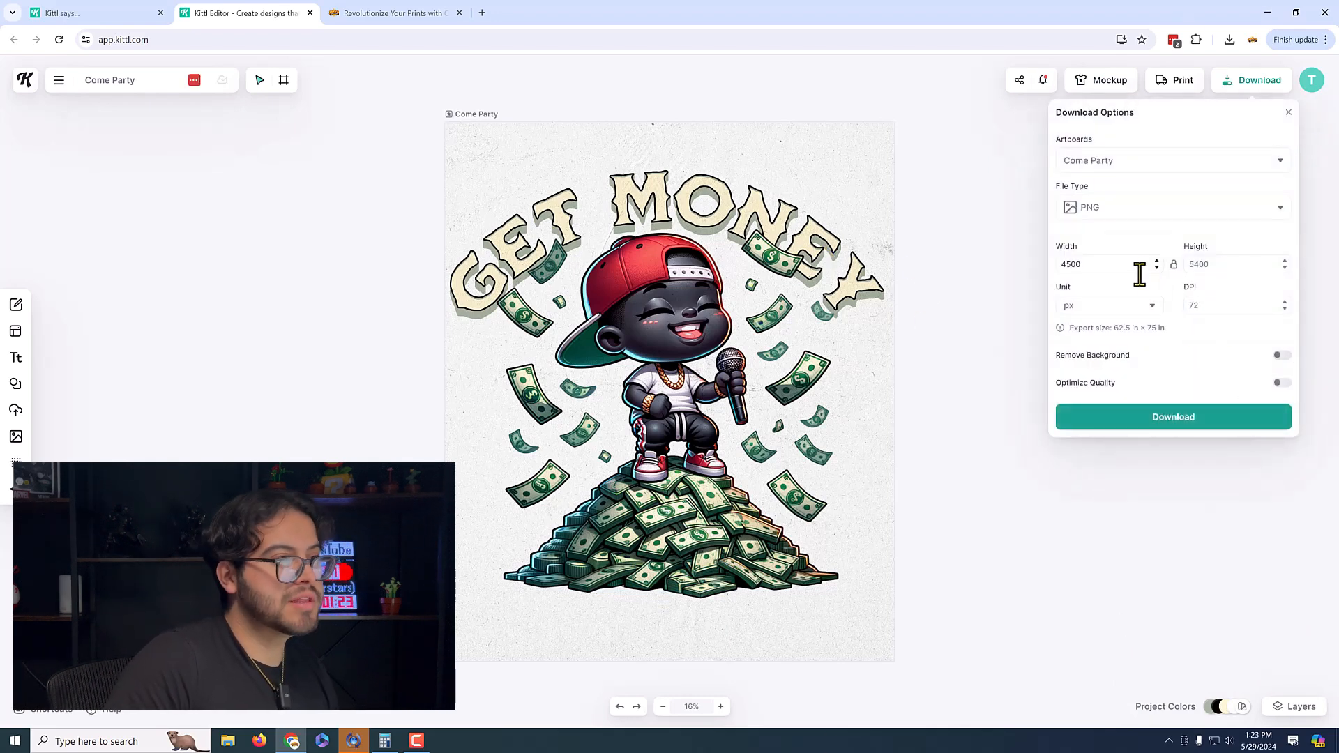
left_click(1151, 307)
left_click(1109, 335)
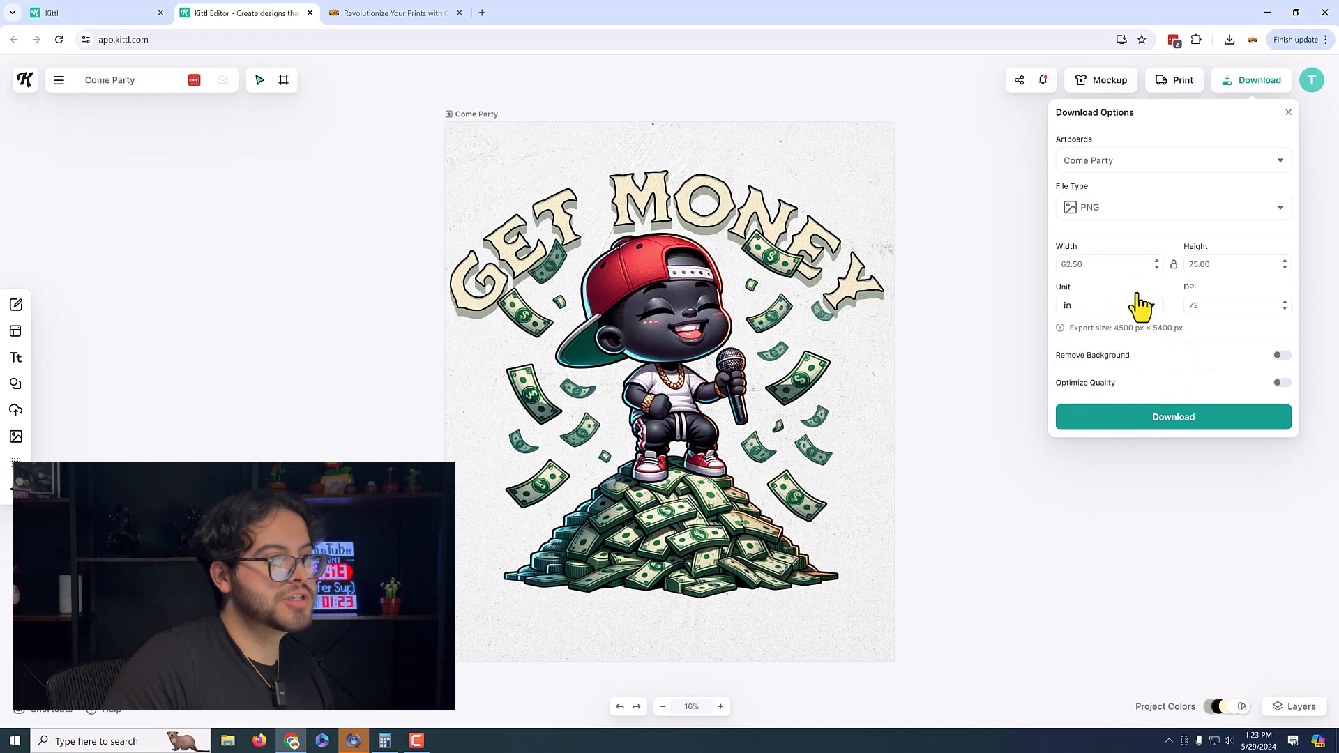
left_click(1096, 263)
type("12")
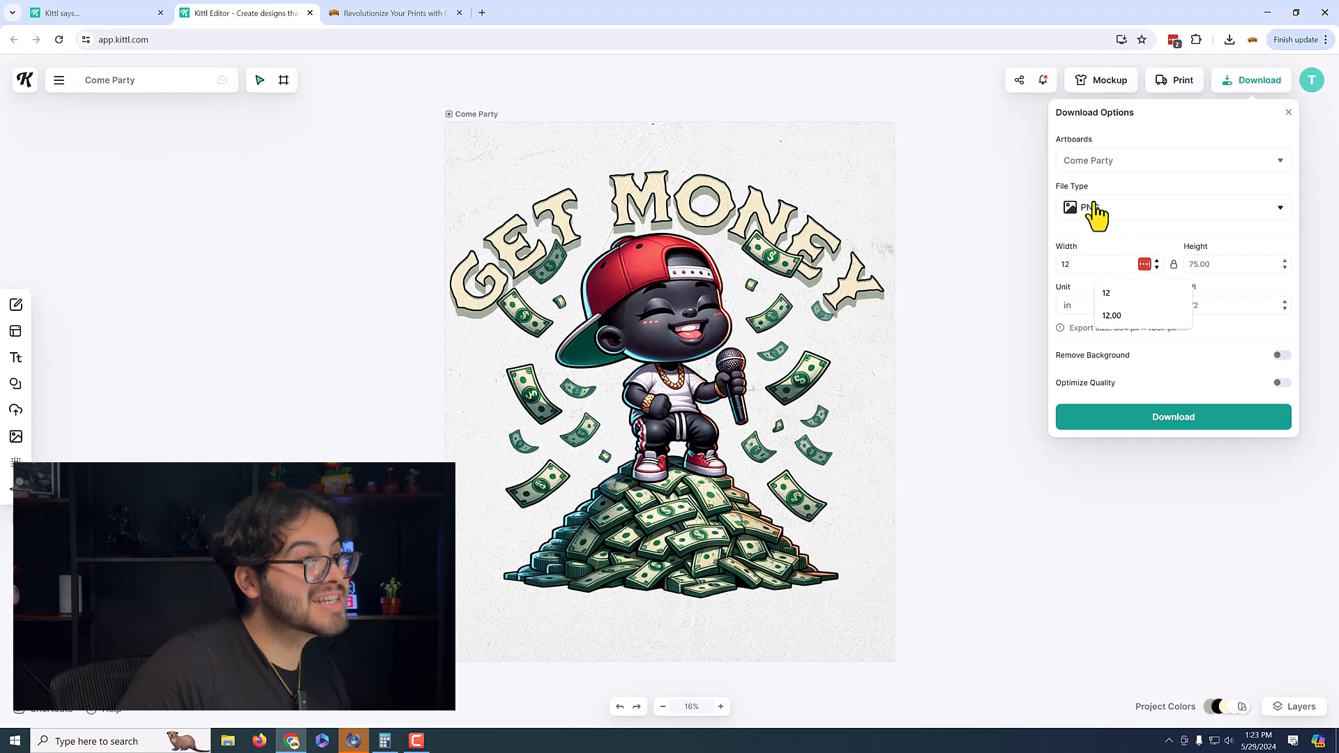
key("Return")
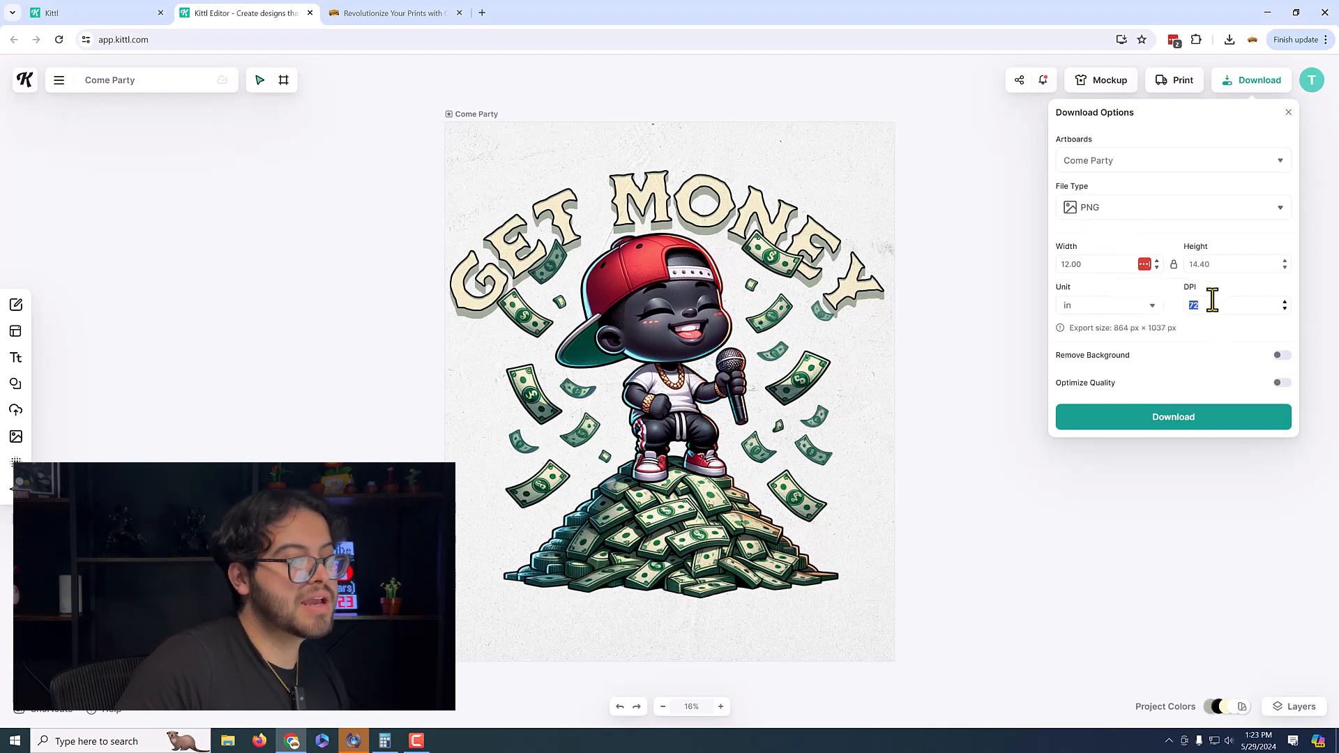
Step: Set the export resolution to 300 DPI and turn on Remove Background for the PNG
type("300")
key("Return")
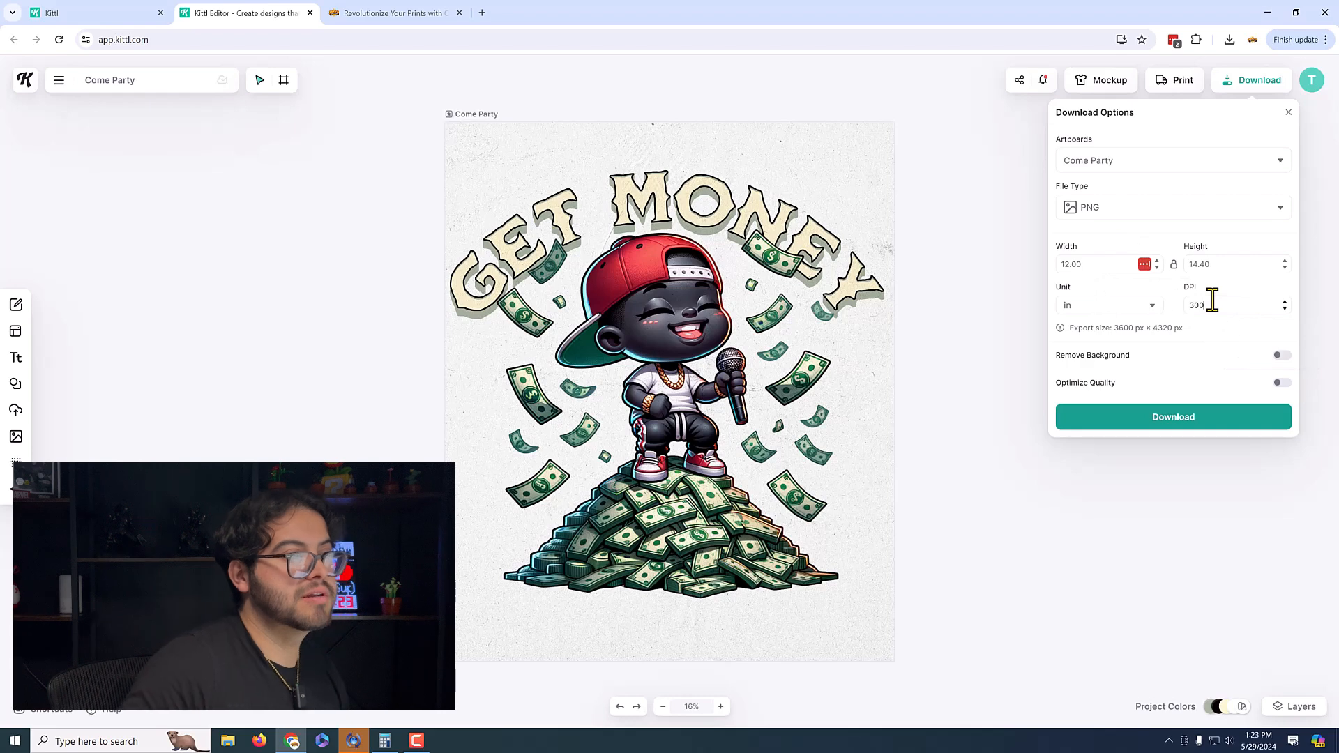
left_click(1279, 356)
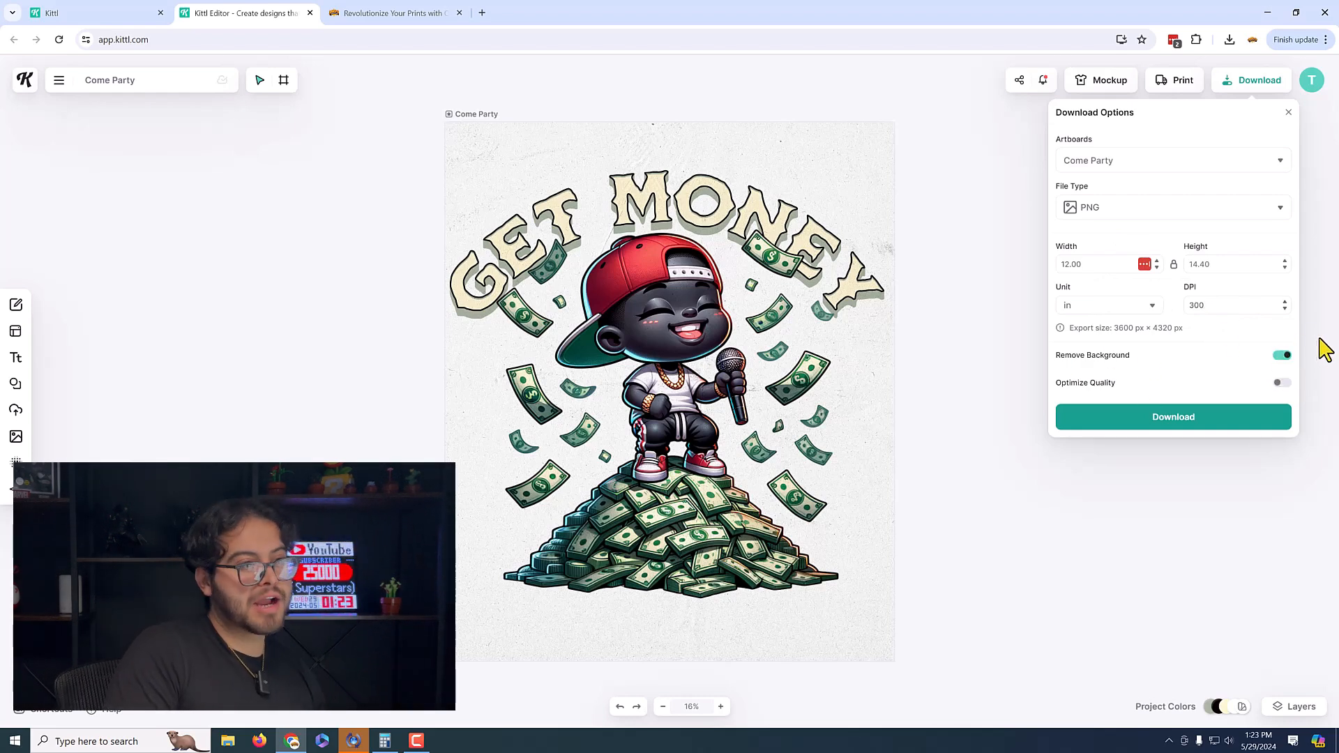
left_click(1177, 520)
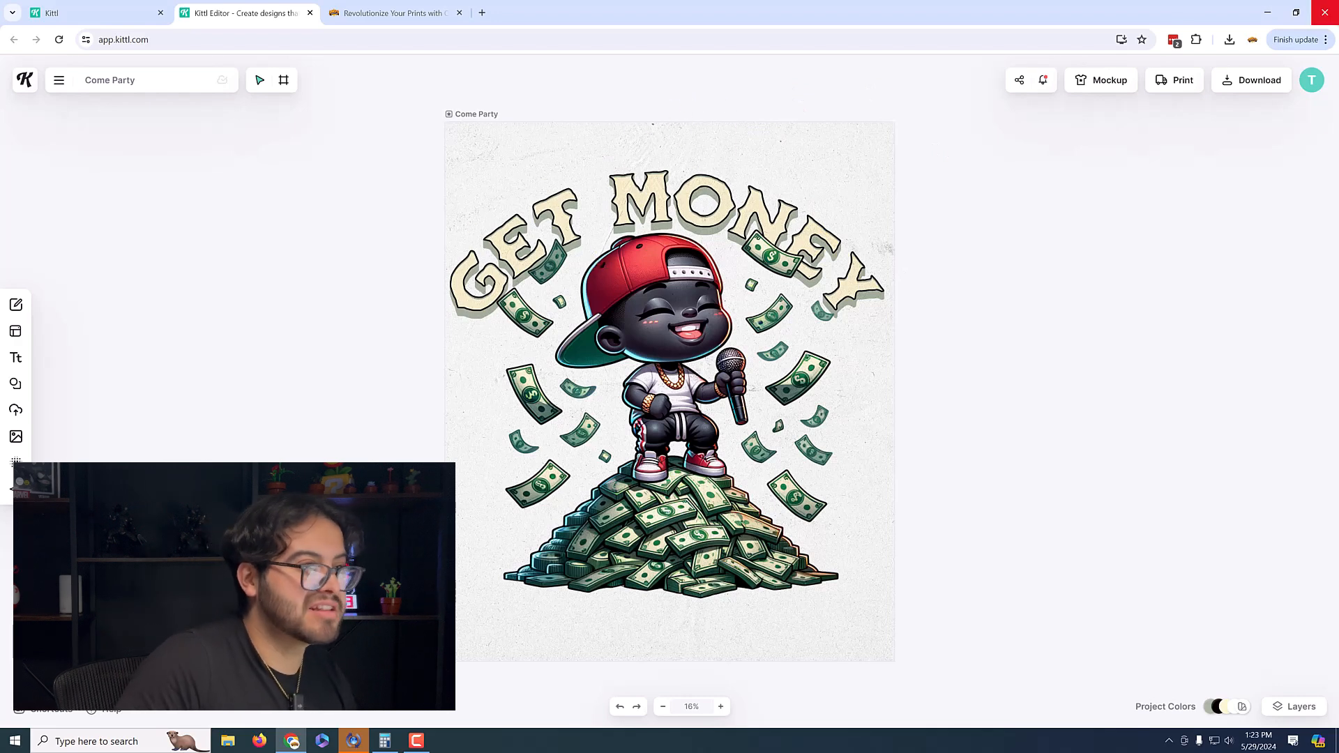
Step: Set the export width to 12 in and download the Come Party artboard as a PNG
left_click(1255, 87)
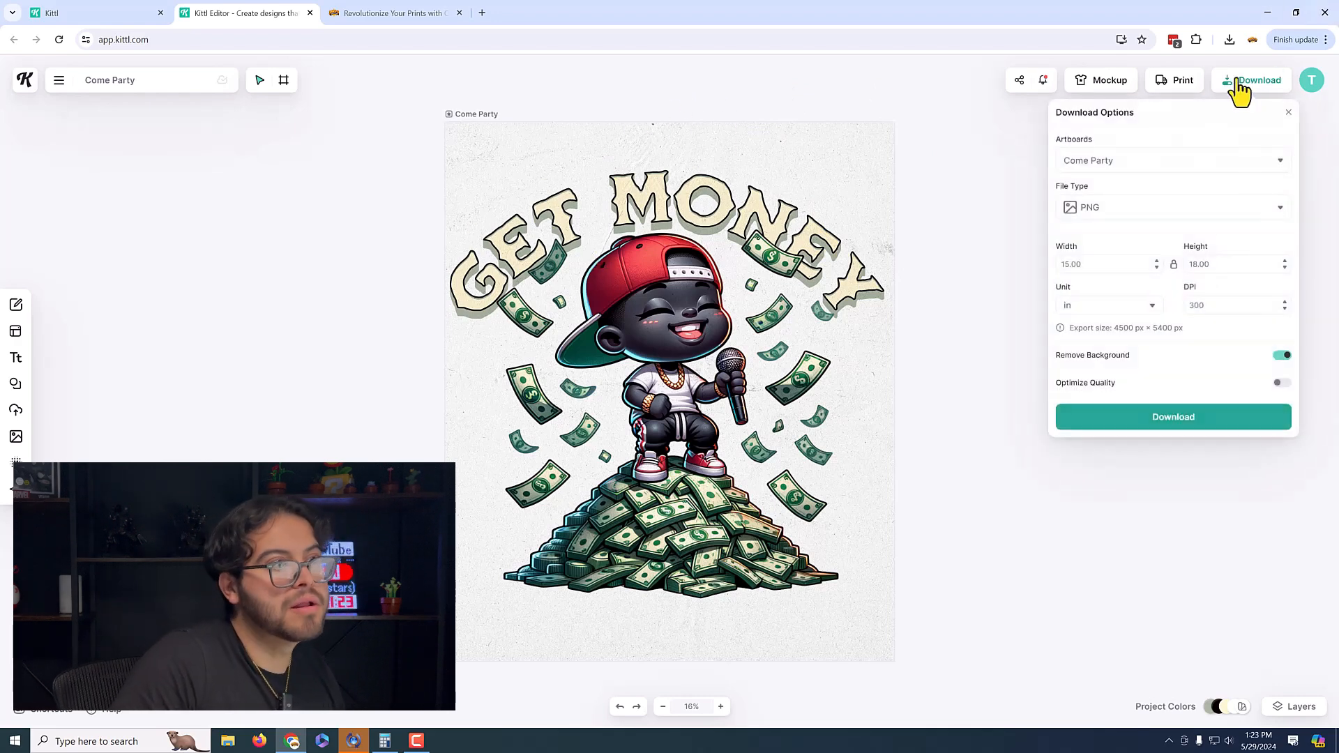
double_click(1077, 269)
type("12")
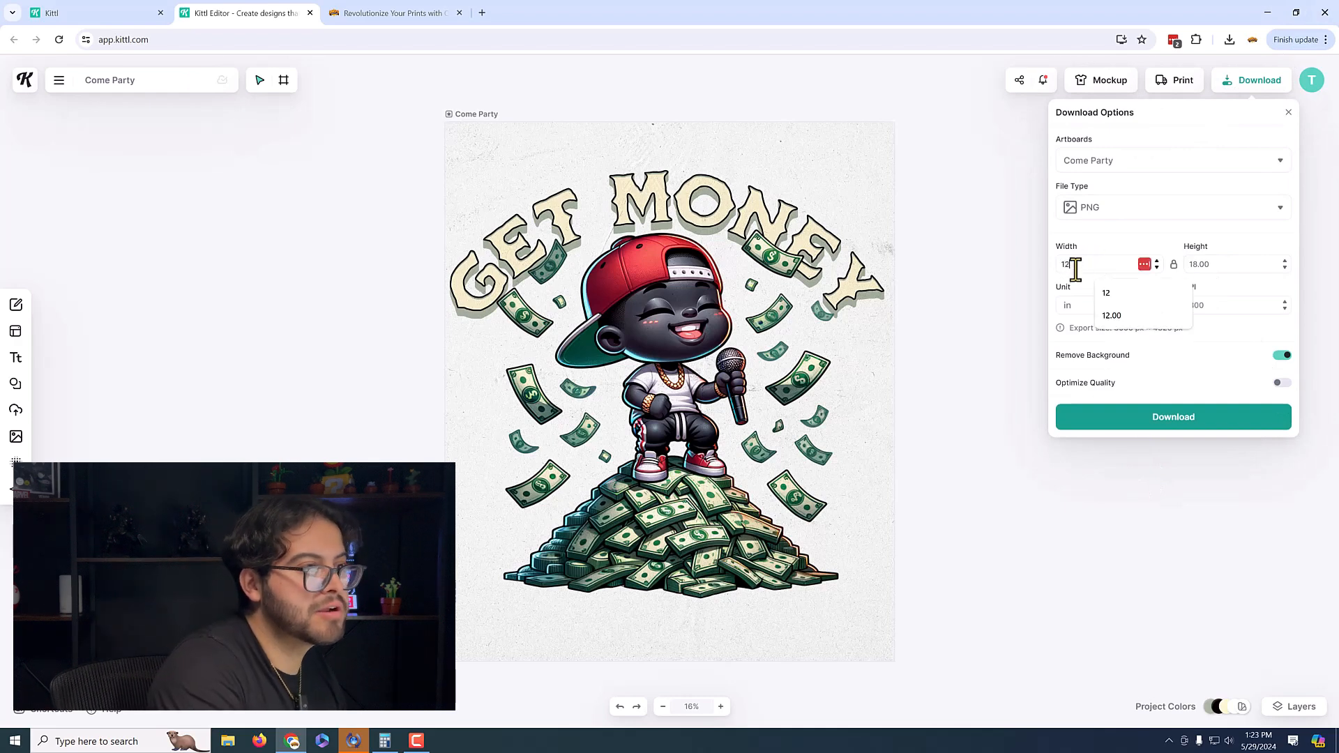
left_click(1226, 432)
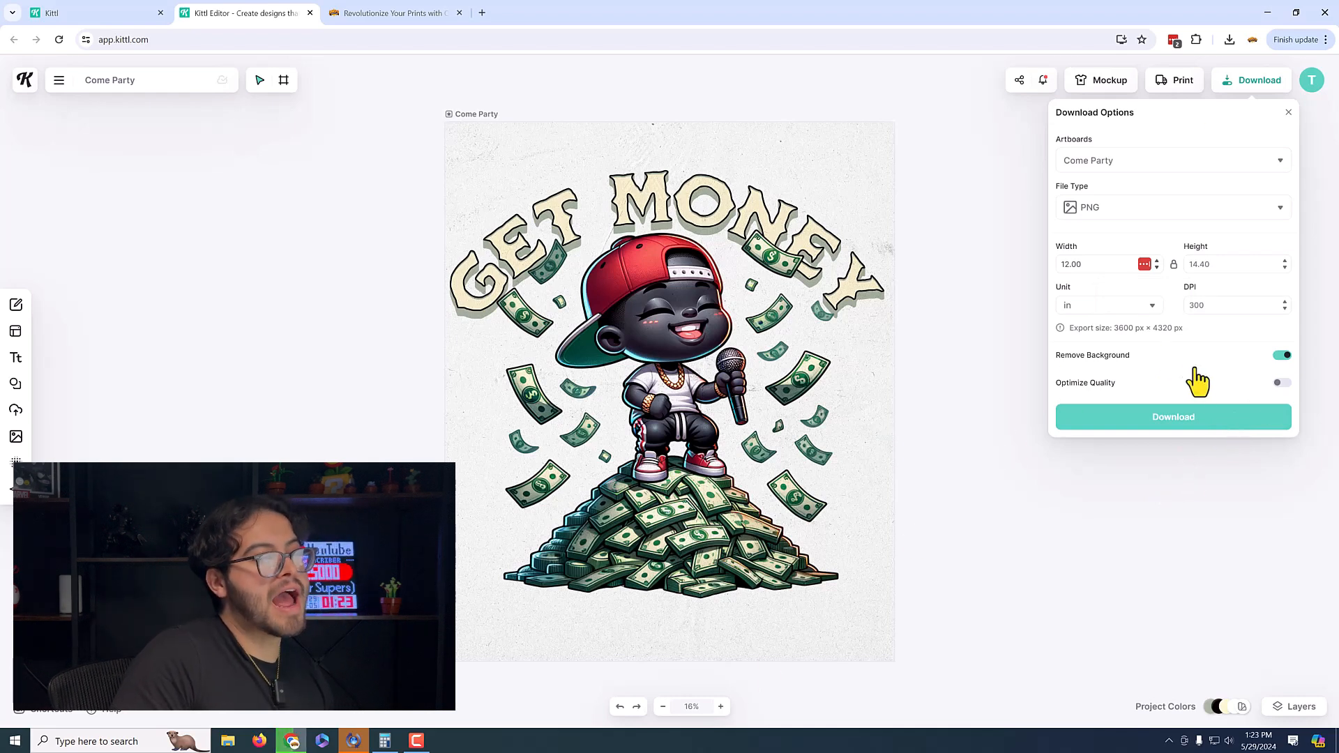
left_click(1170, 417)
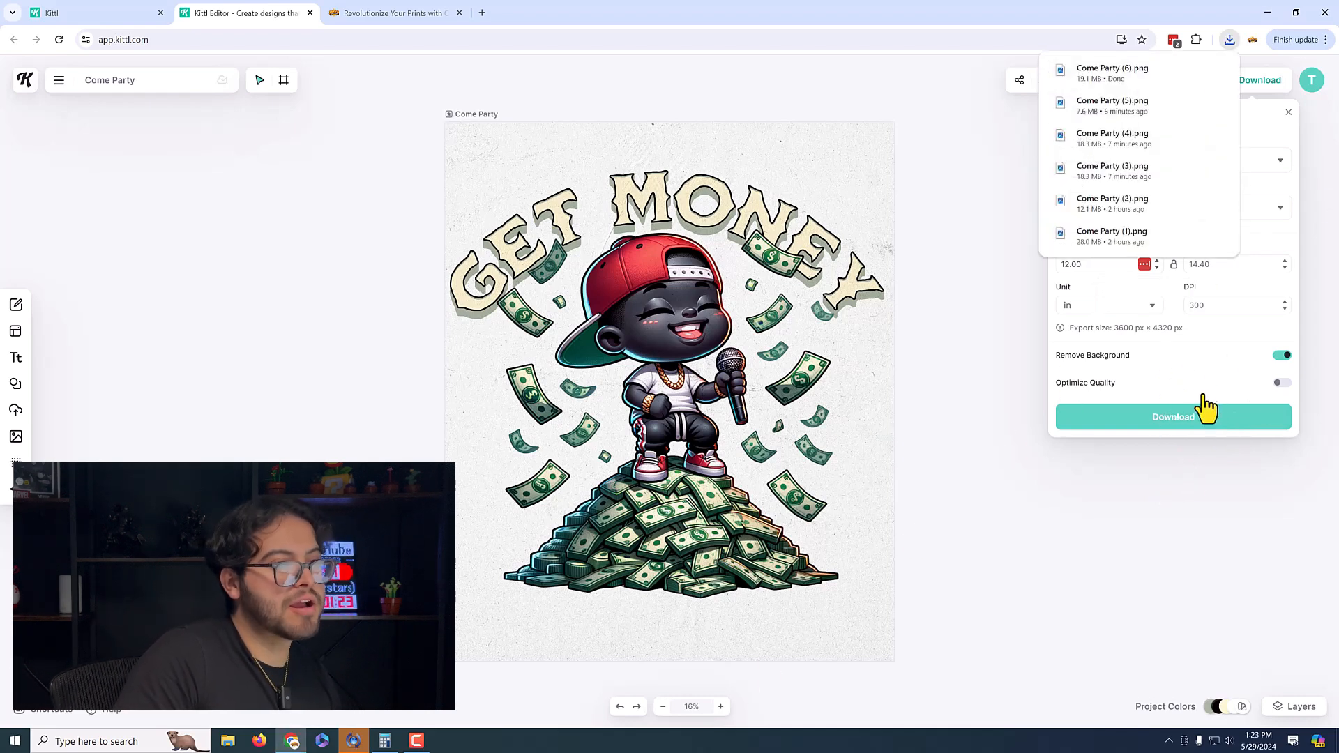
left_click(1004, 439)
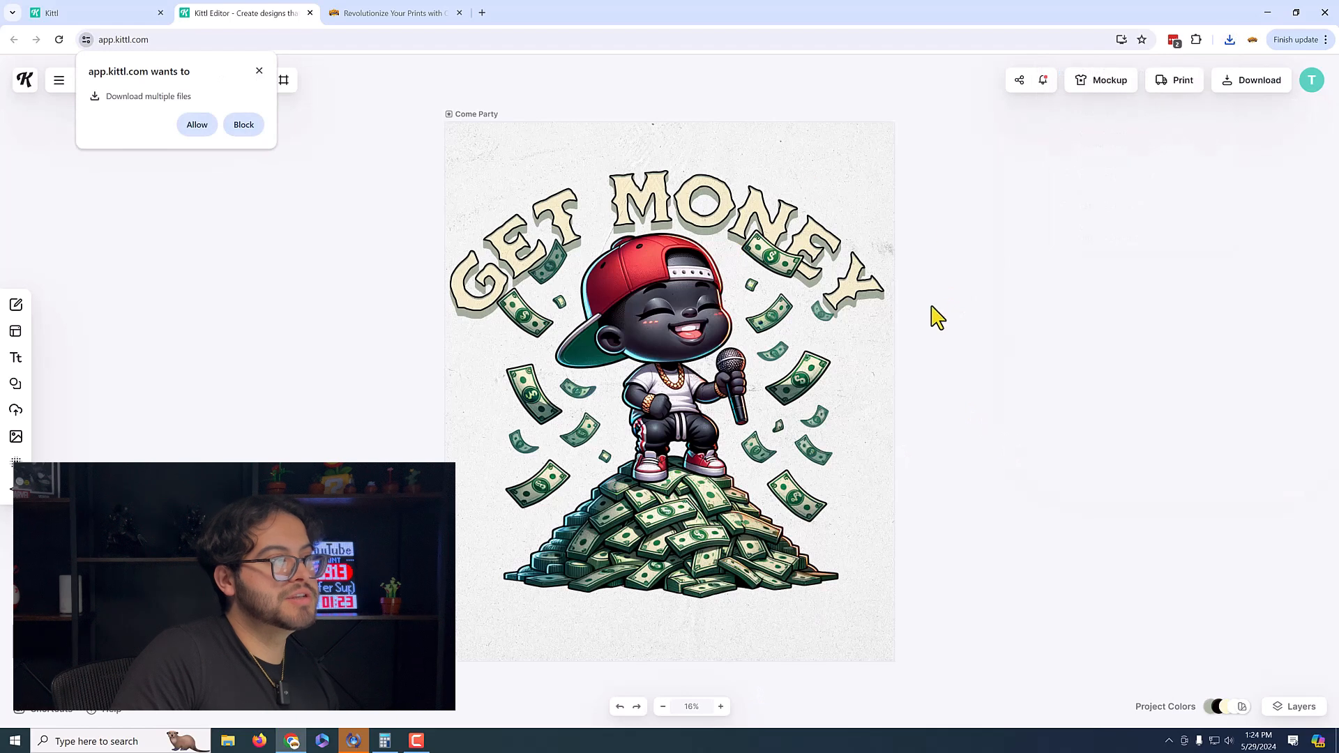
Step: Expand the Come Party artboard in the layer list and hide its Background layer
left_click(1302, 707)
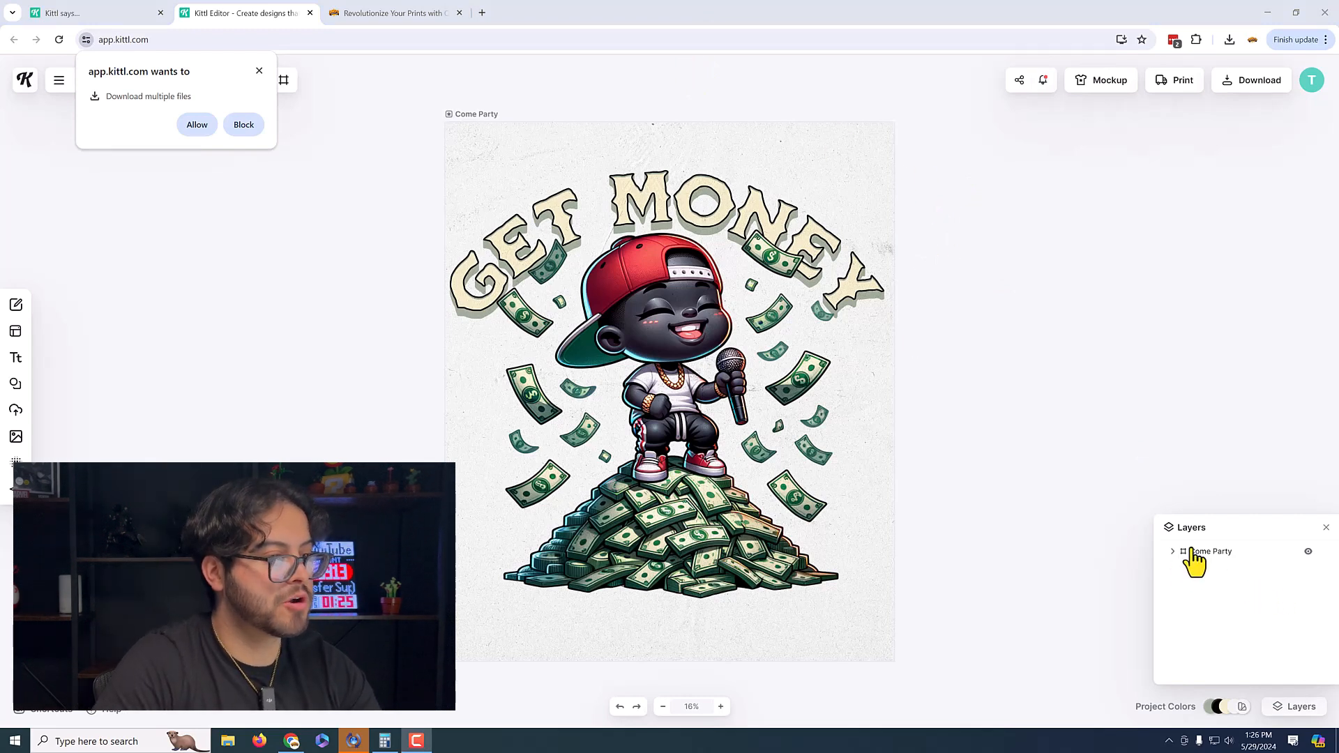
left_click(1294, 707)
left_click(1294, 708)
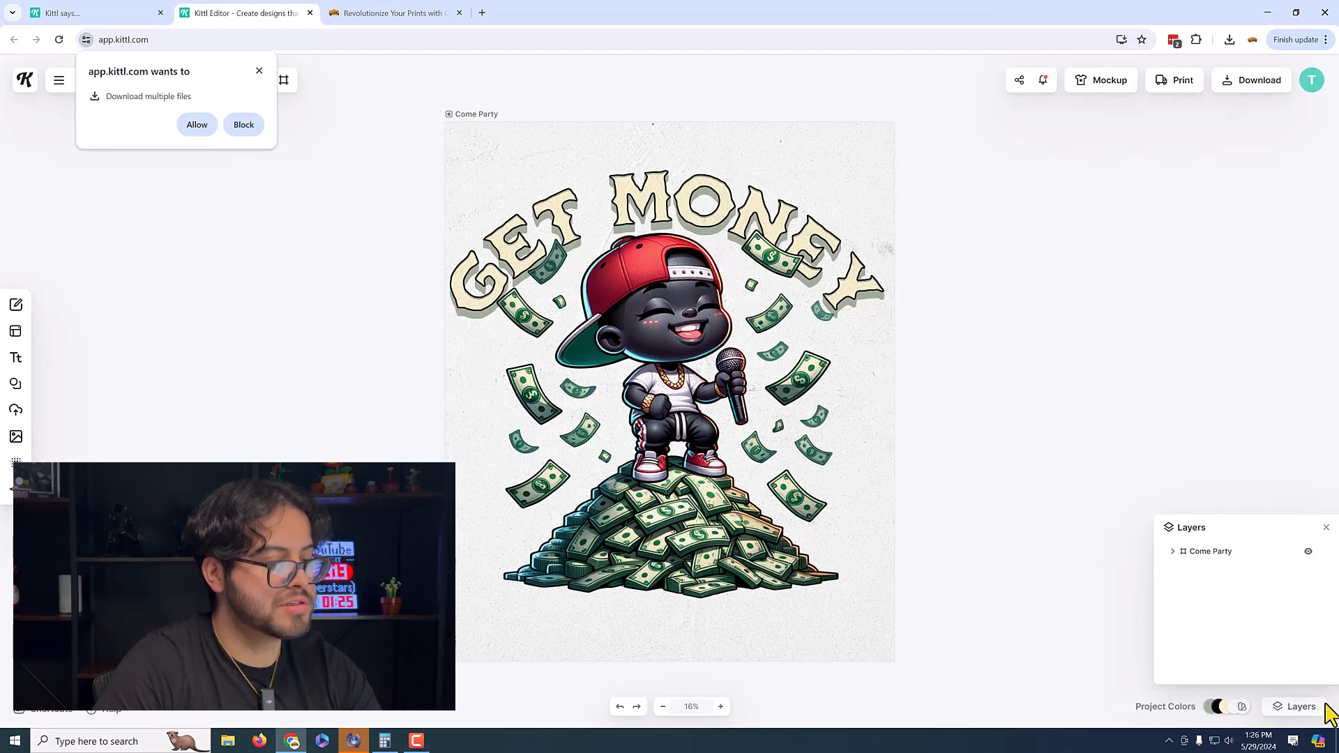
left_click(1173, 551)
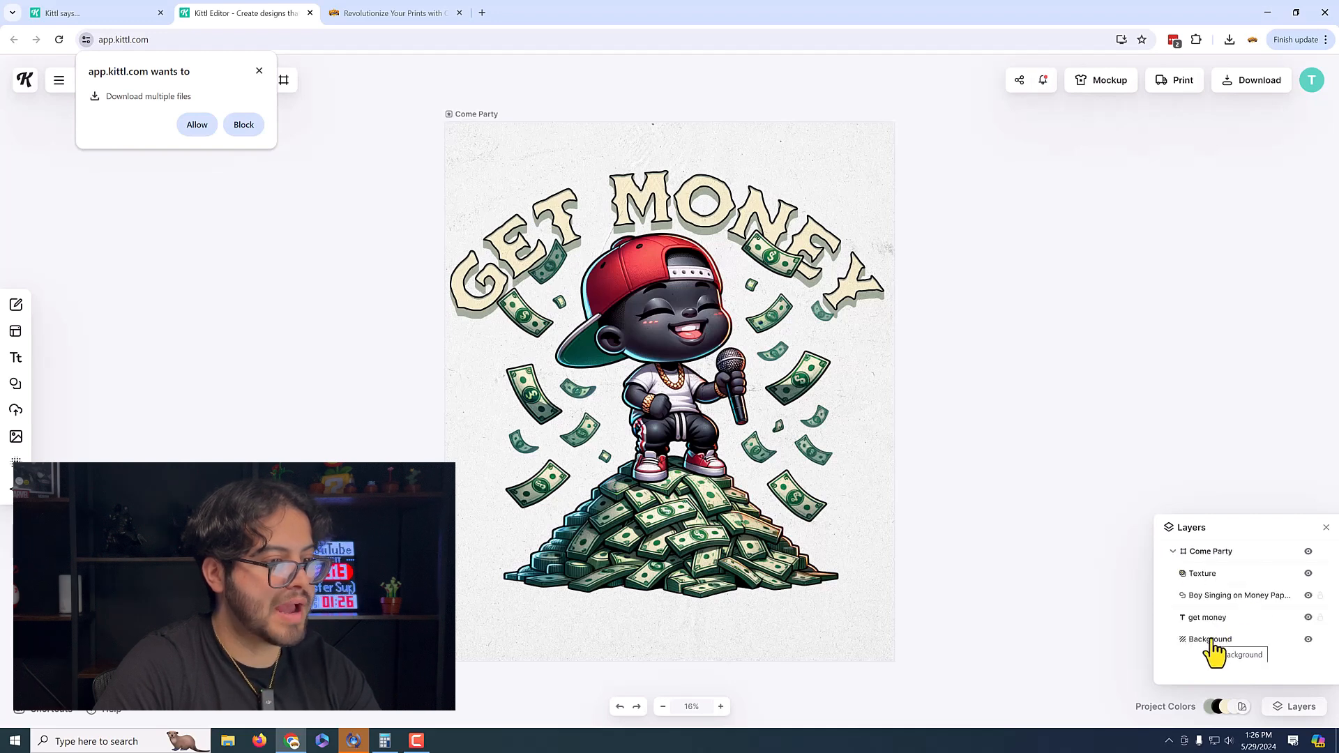
left_click(1307, 639)
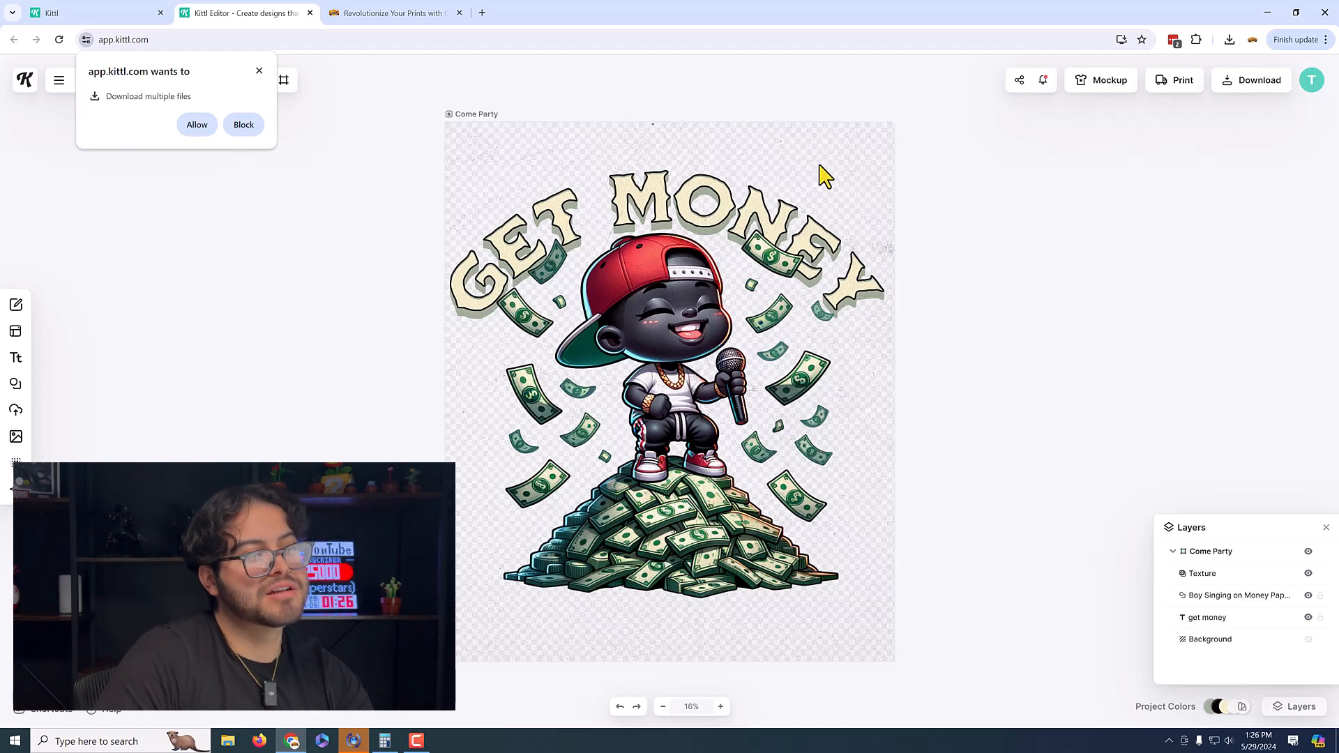
Step: Lower the artboard texture's opacity to 0 and deselect the artboard
left_click(1215, 642)
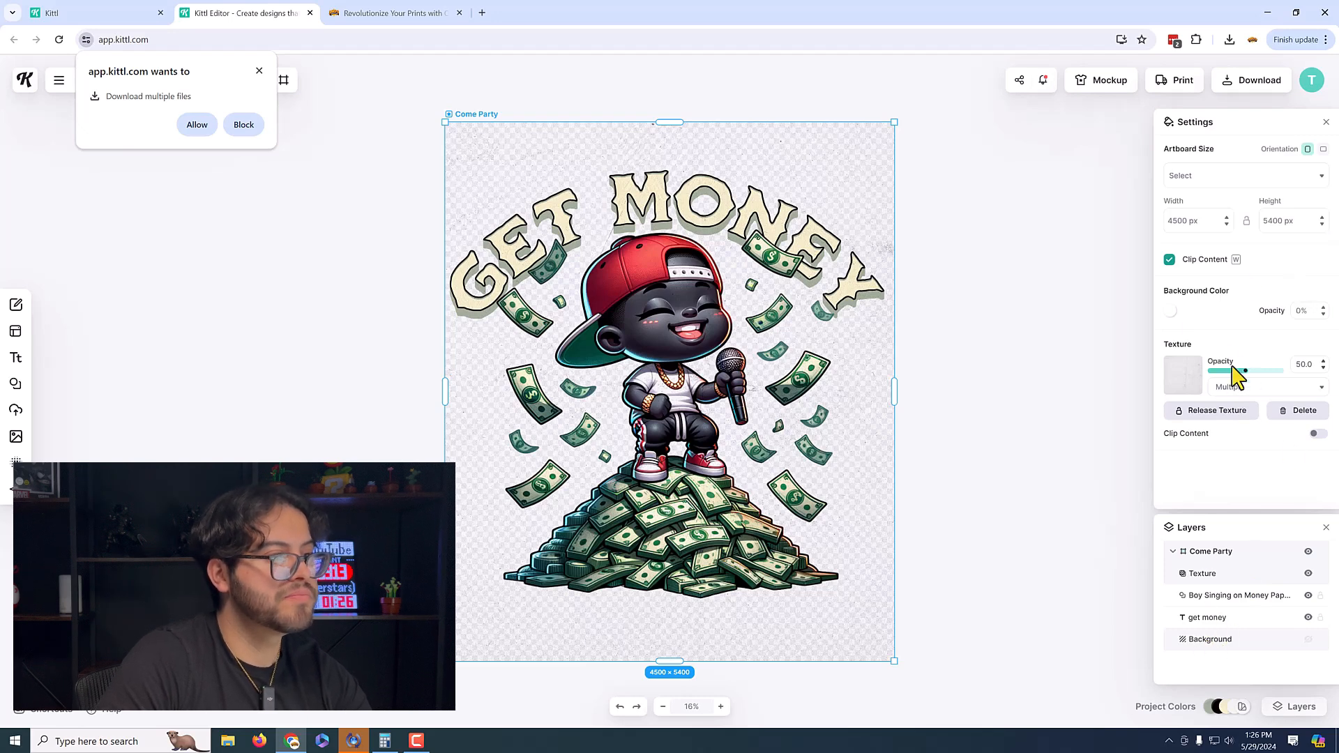
left_click_drag(1244, 373, 1193, 384)
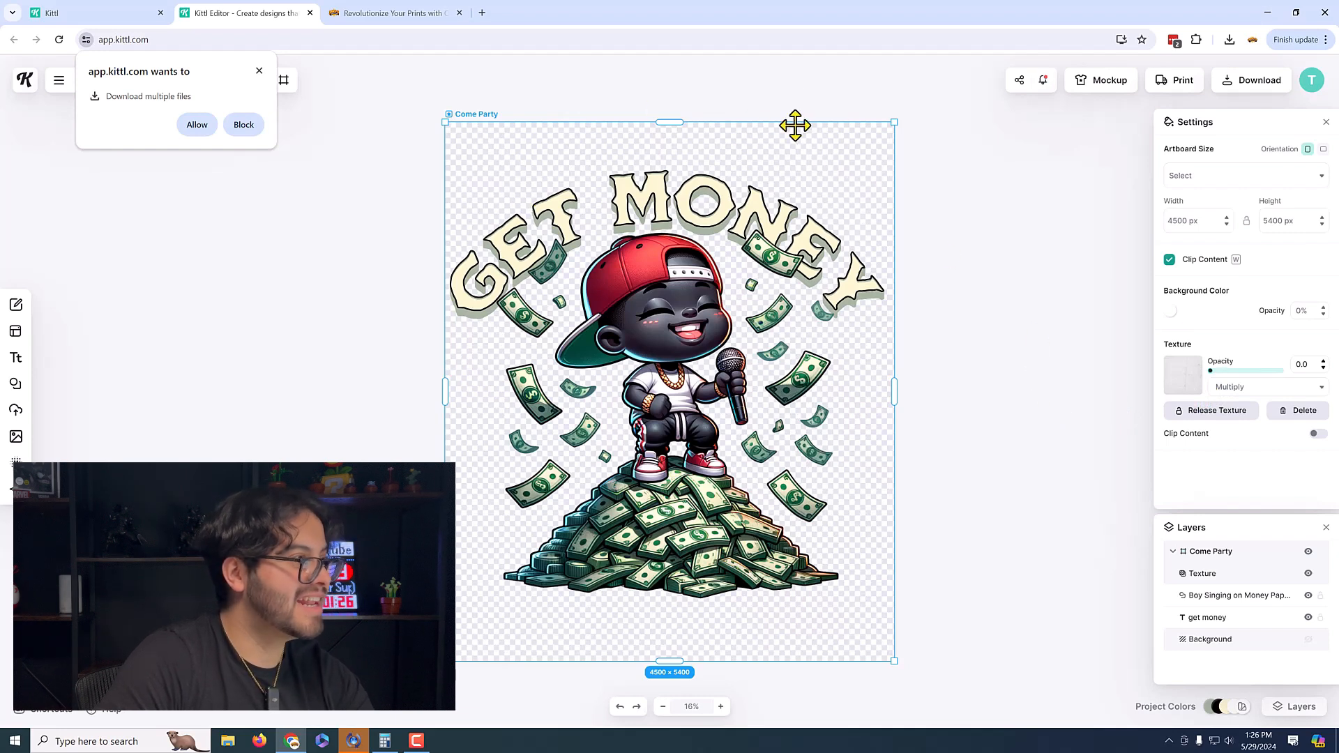
left_click(1082, 461)
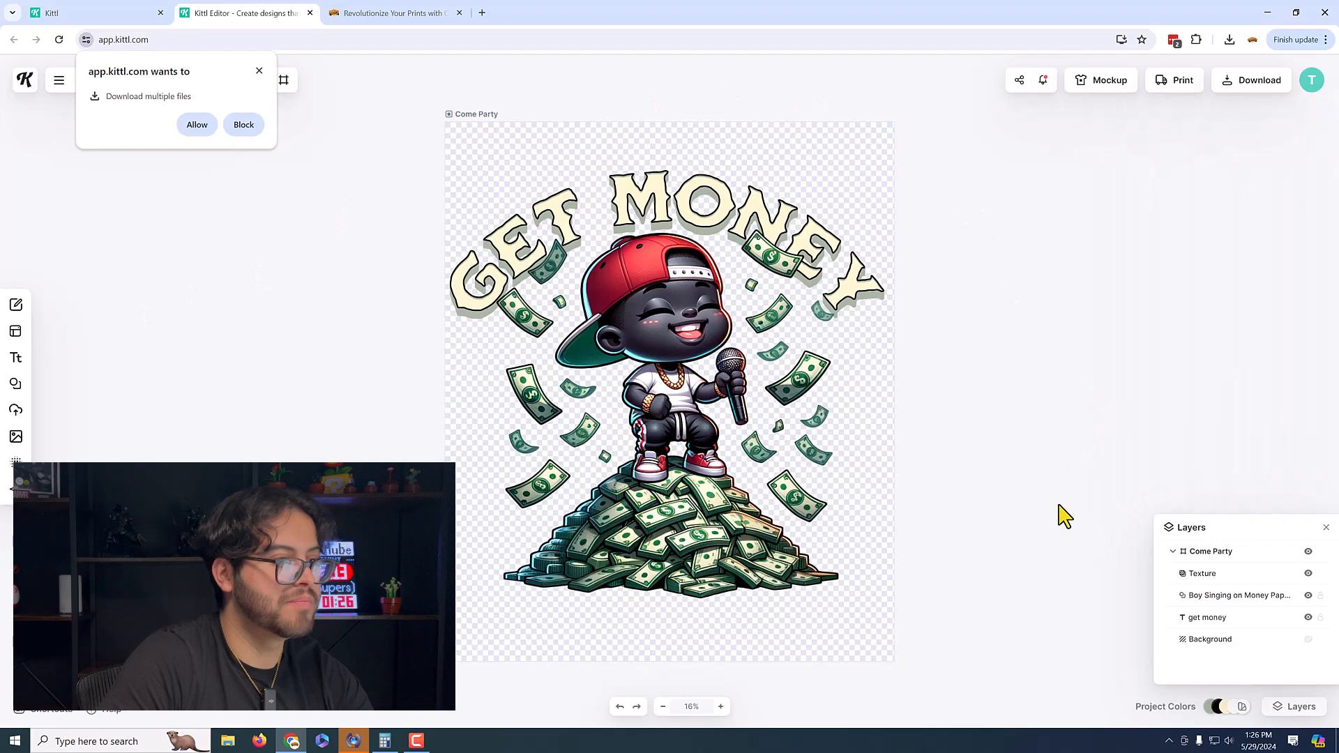
Step: Download the Come Party artboard again as a 300 DPI PNG at 12 in wide with Remove Background on
left_click(1246, 84)
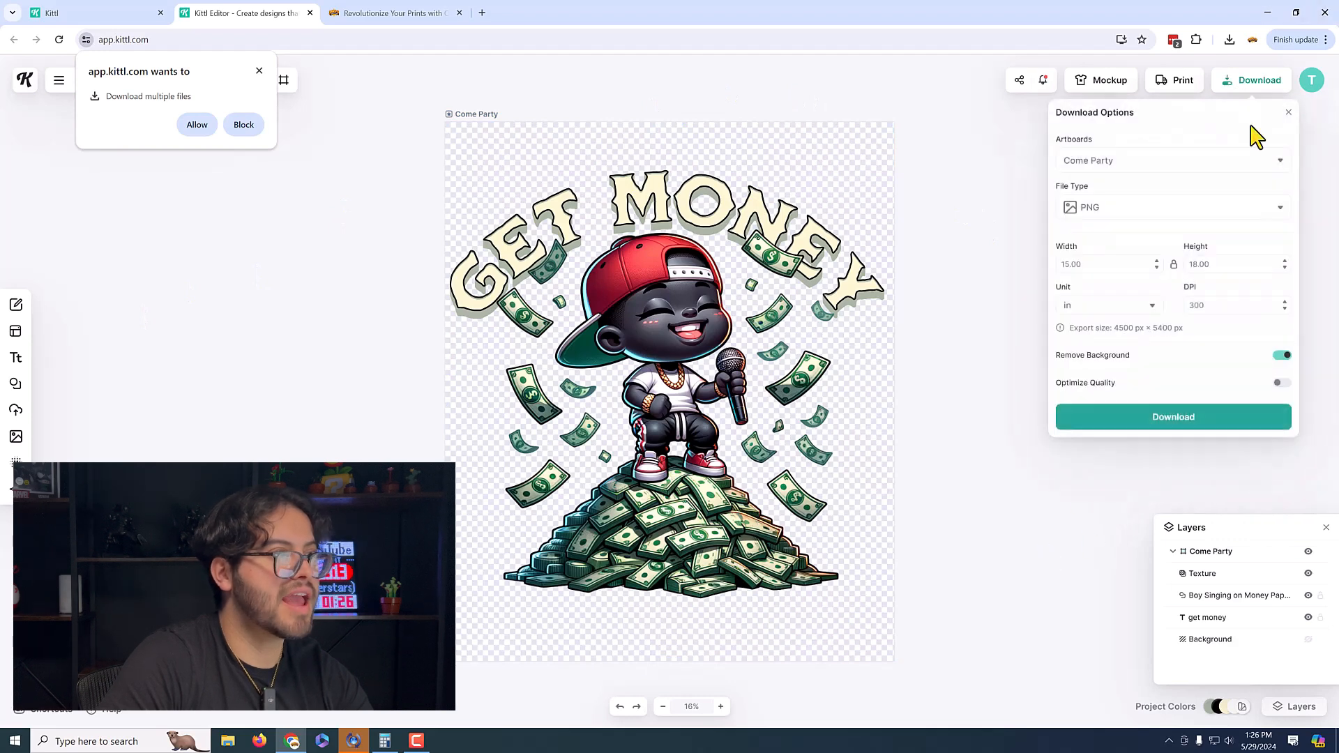
left_click(1077, 265)
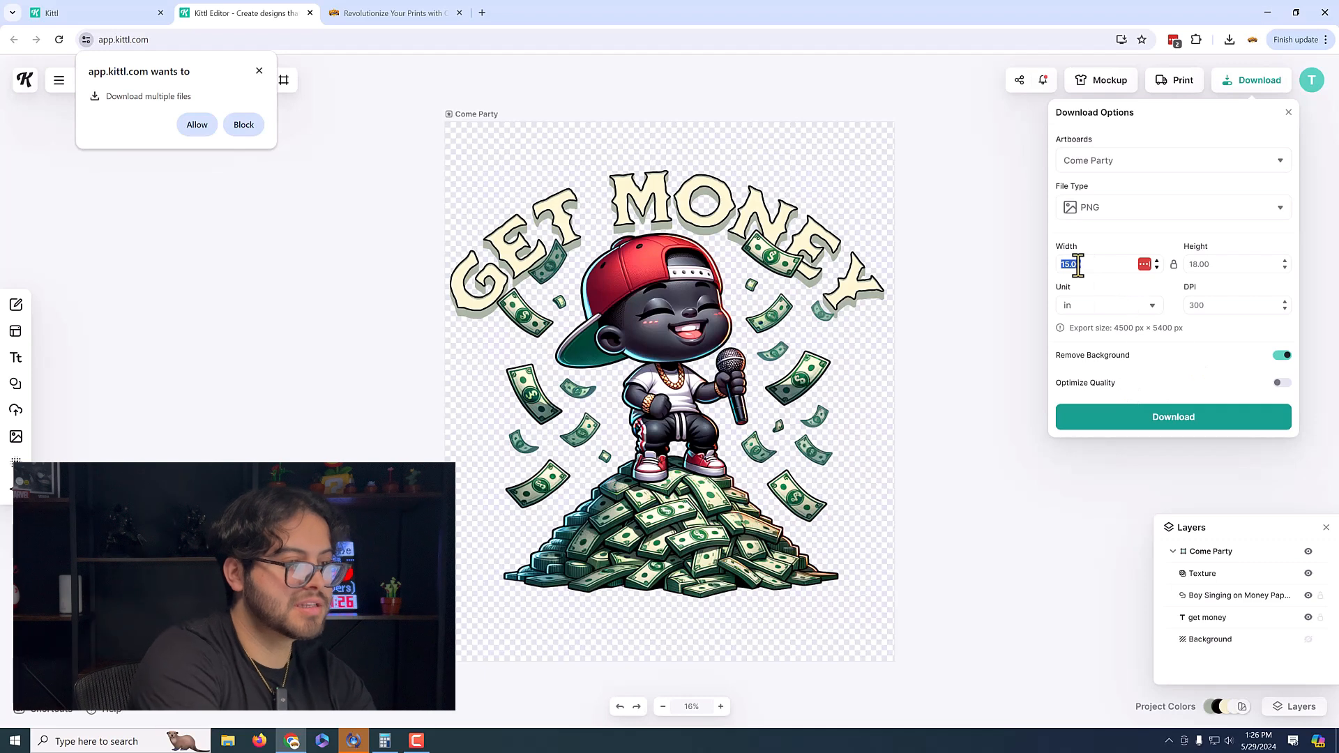
type("12")
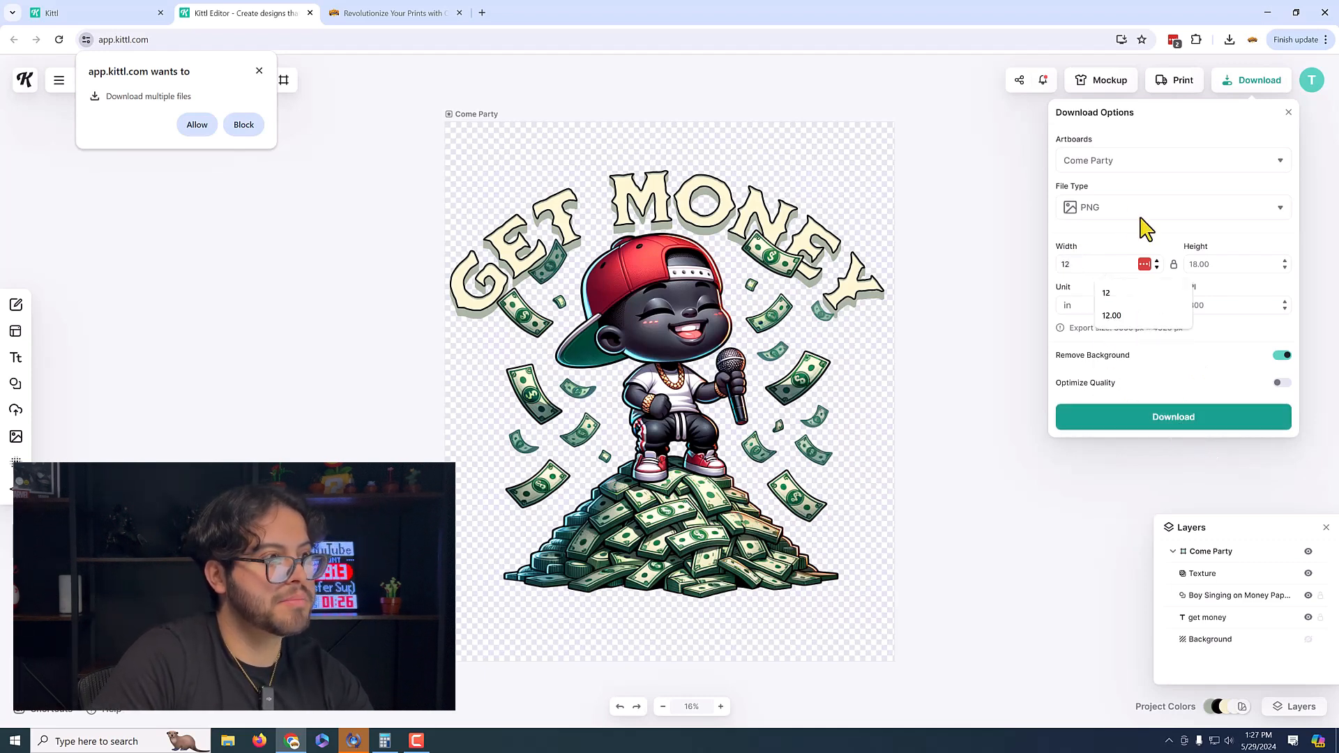
left_click(1176, 420)
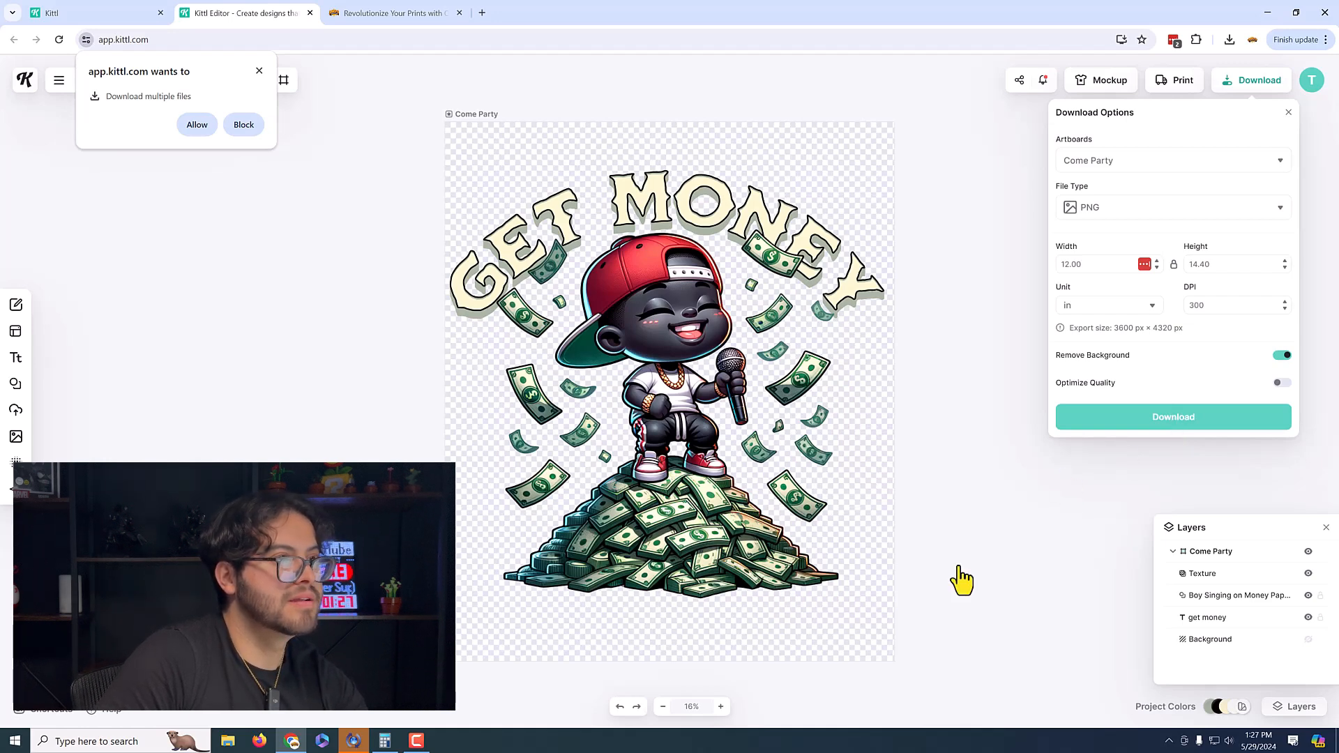
Step: Switch to the Transfer Superstars site and start a brand new 22 in x 12 in sheet in its online gang sheet builder
left_click(401, 15)
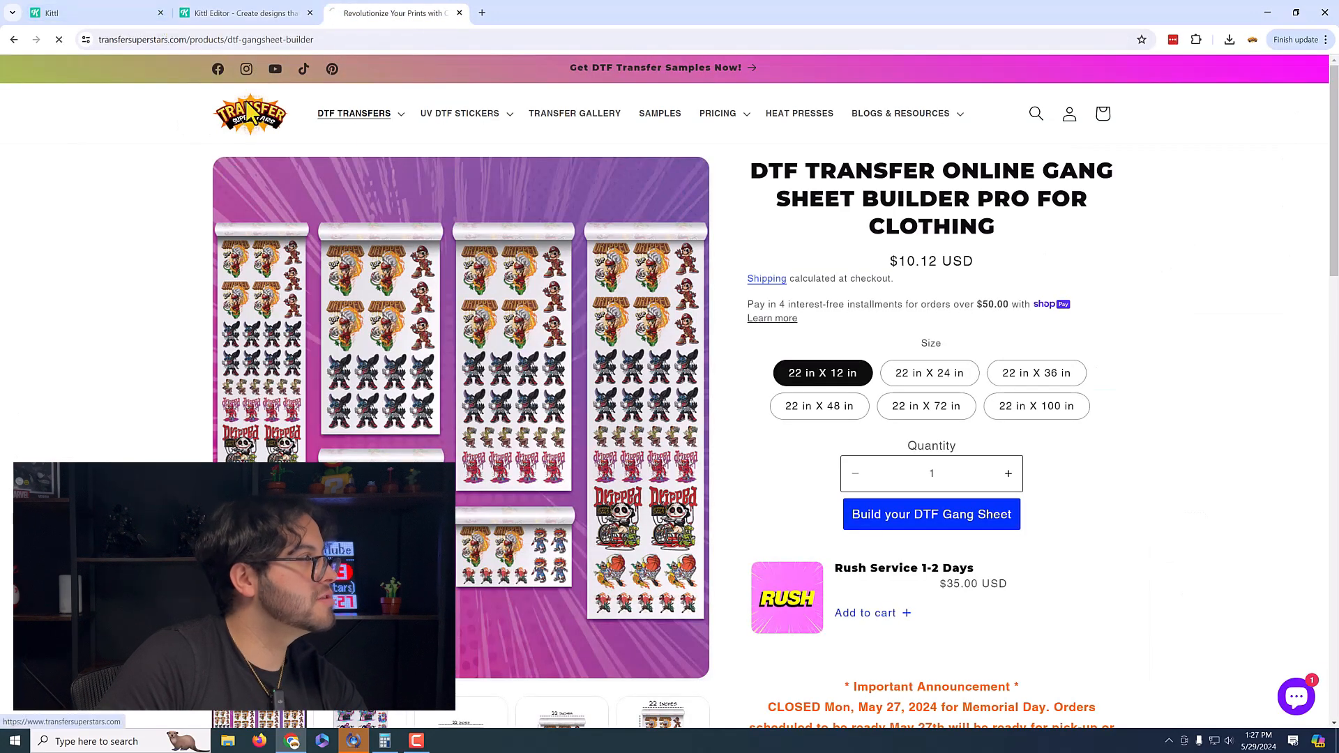
left_click(251, 117)
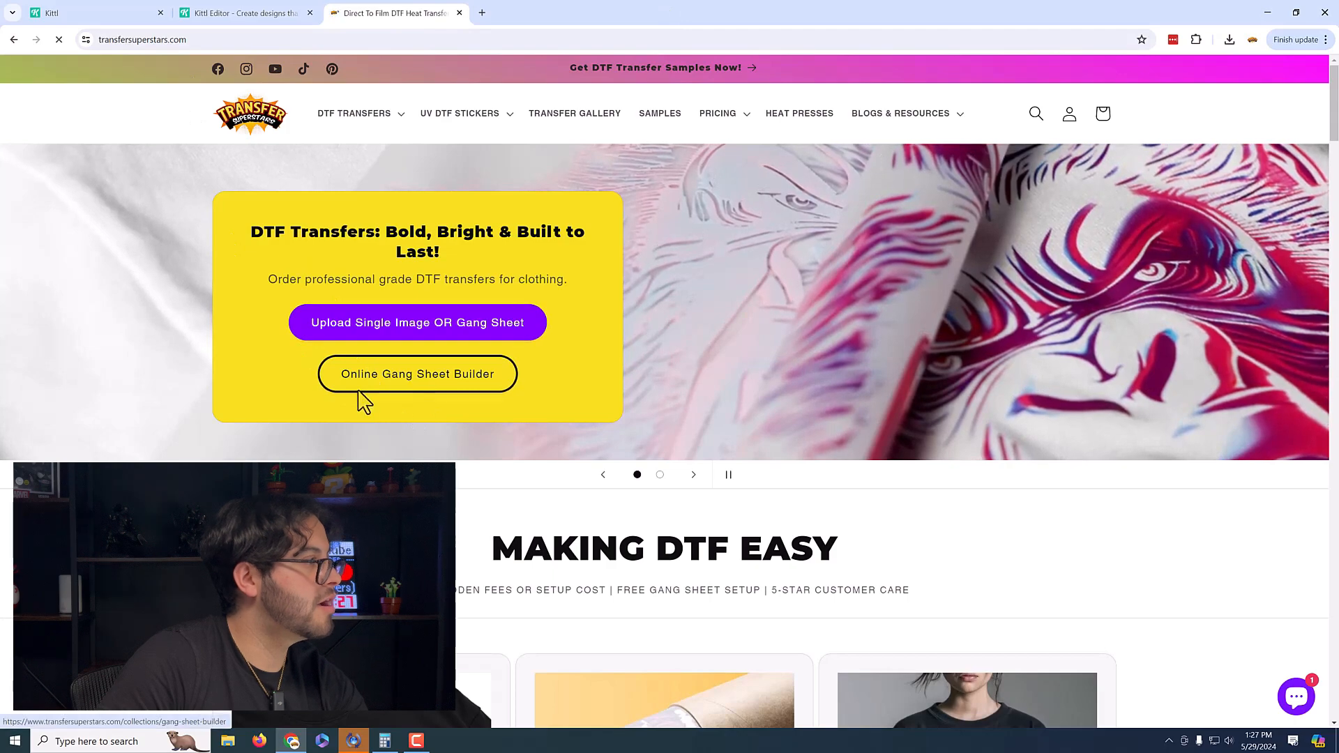
left_click(417, 377)
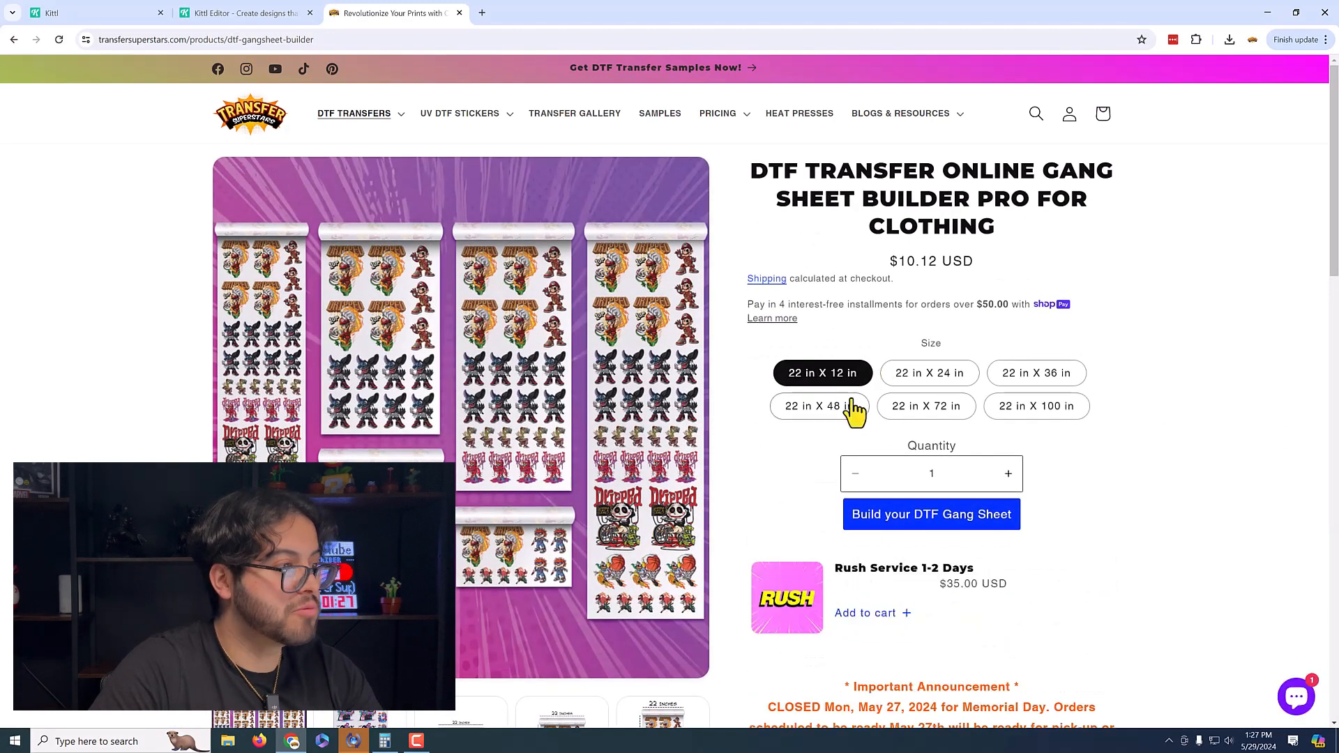
left_click(916, 533)
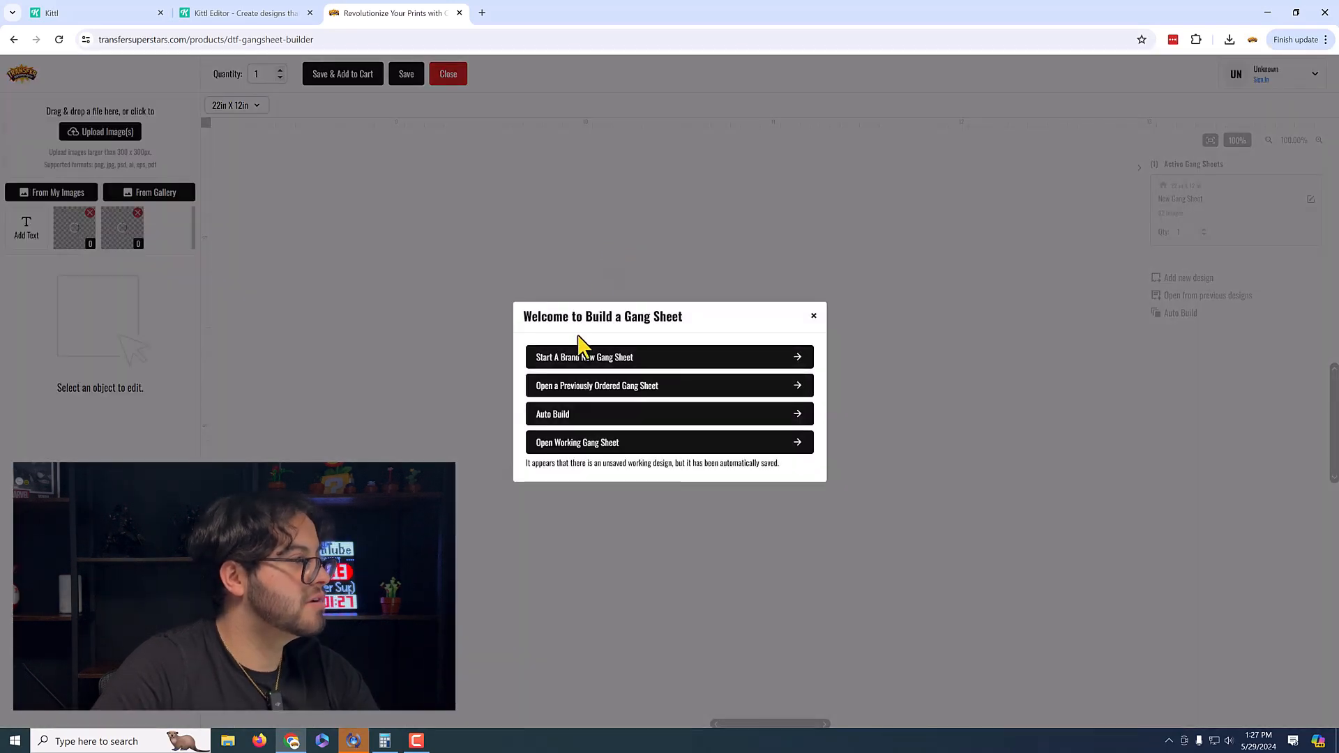
left_click(583, 358)
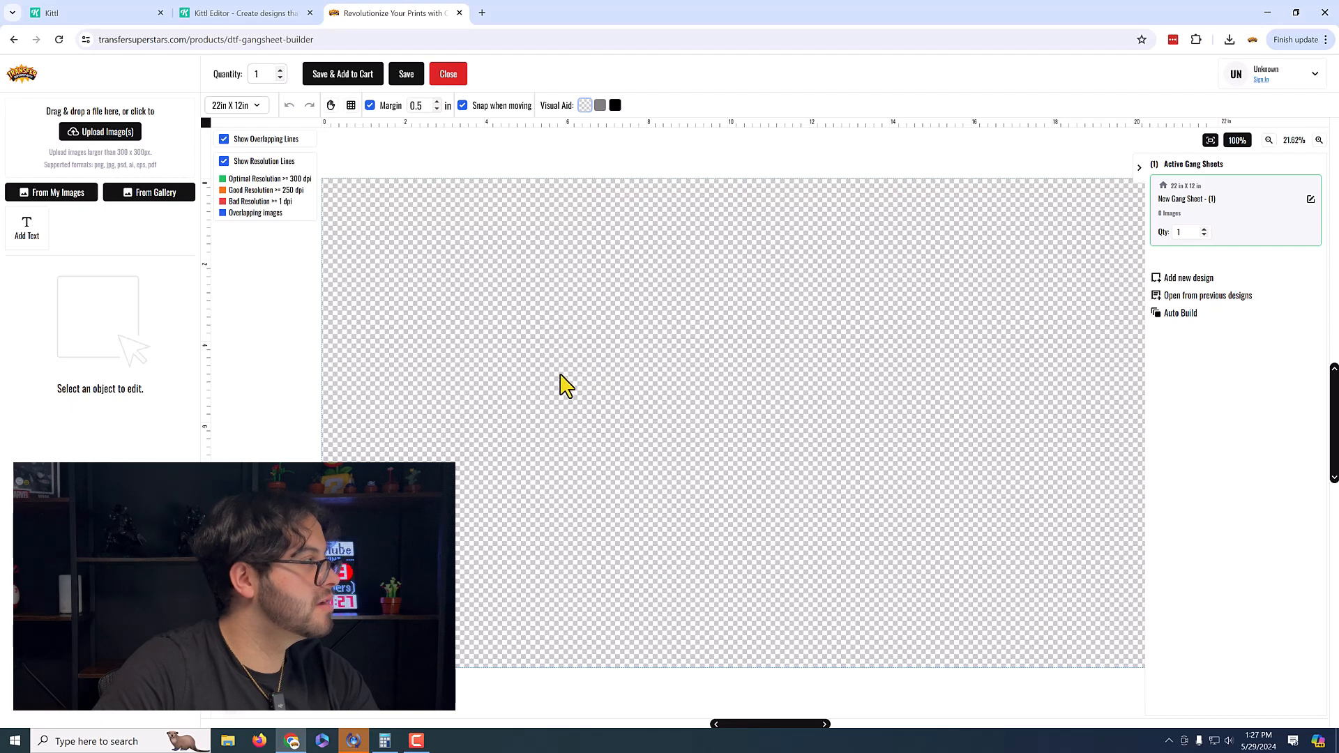
Step: Upload both GET MONEY images and place the second one, 2.25 in wide, about 0.3 in from the sheet's upper-left corner
left_click(88, 134)
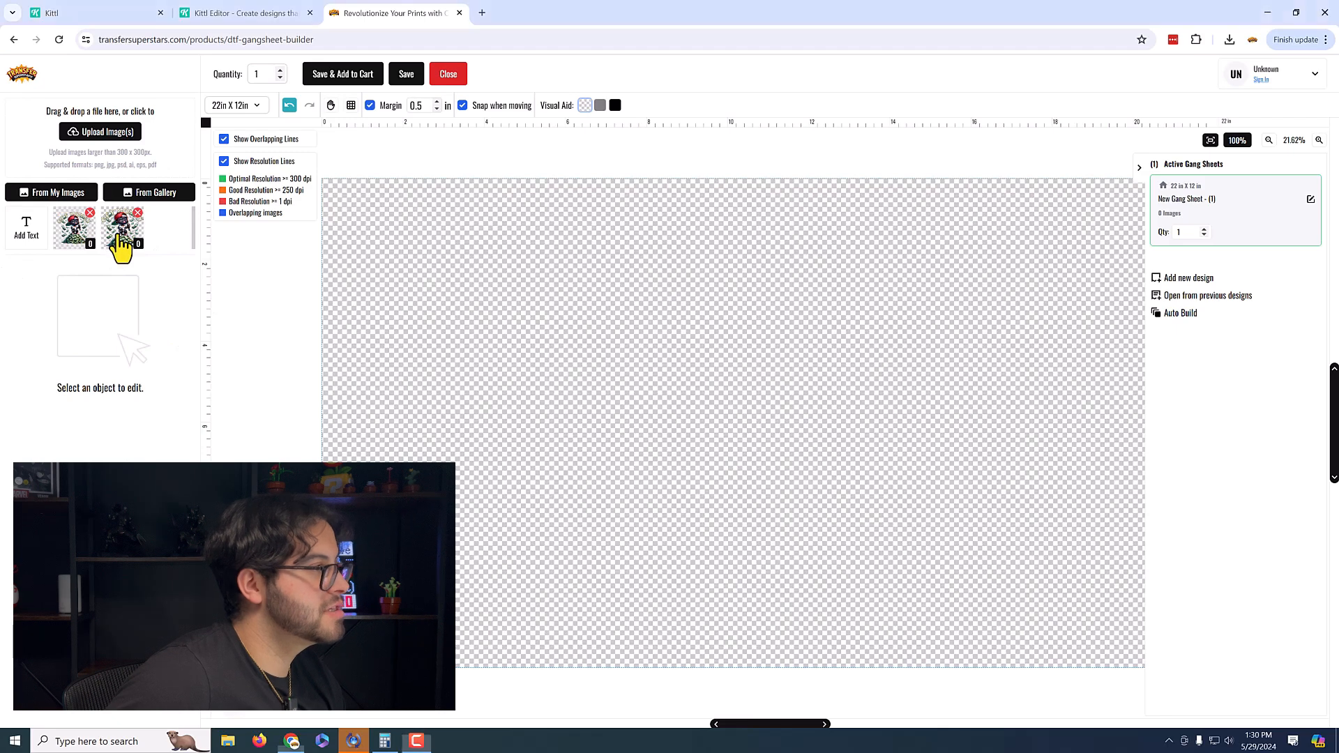
left_click(120, 244)
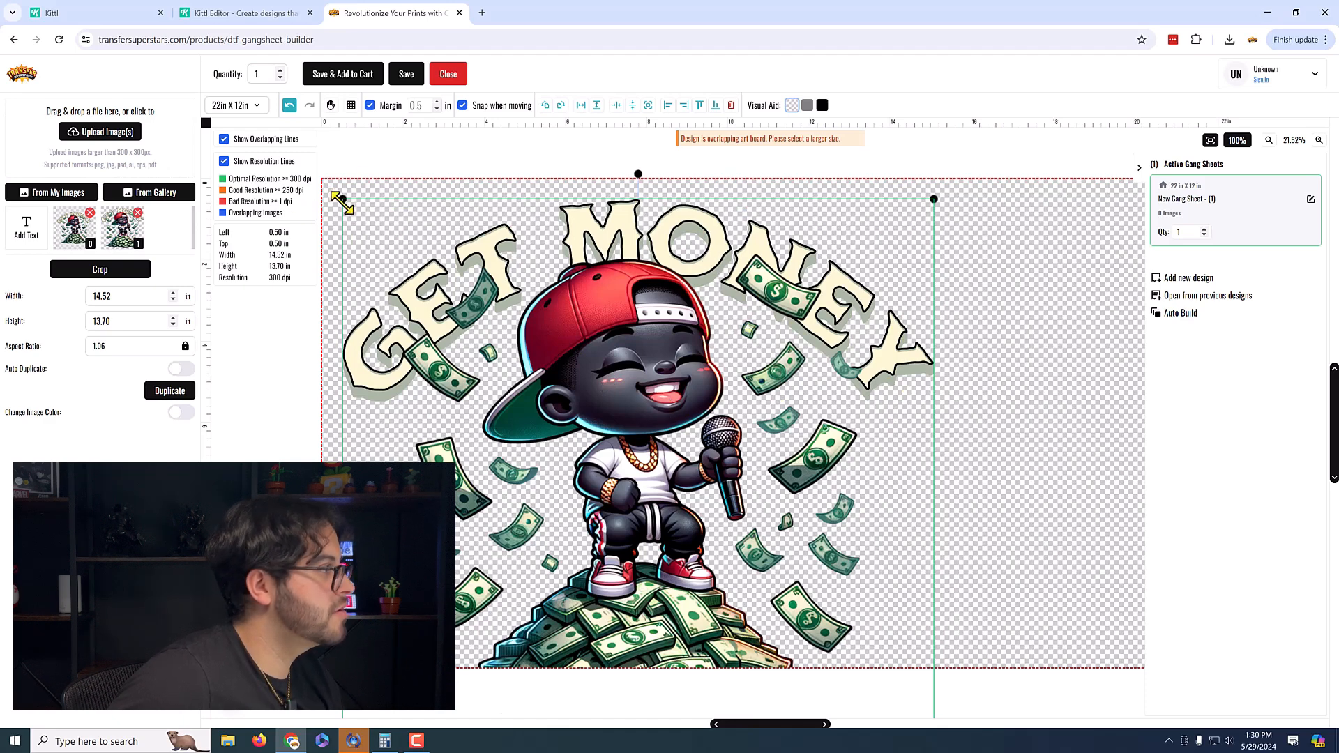
double_click(94, 296)
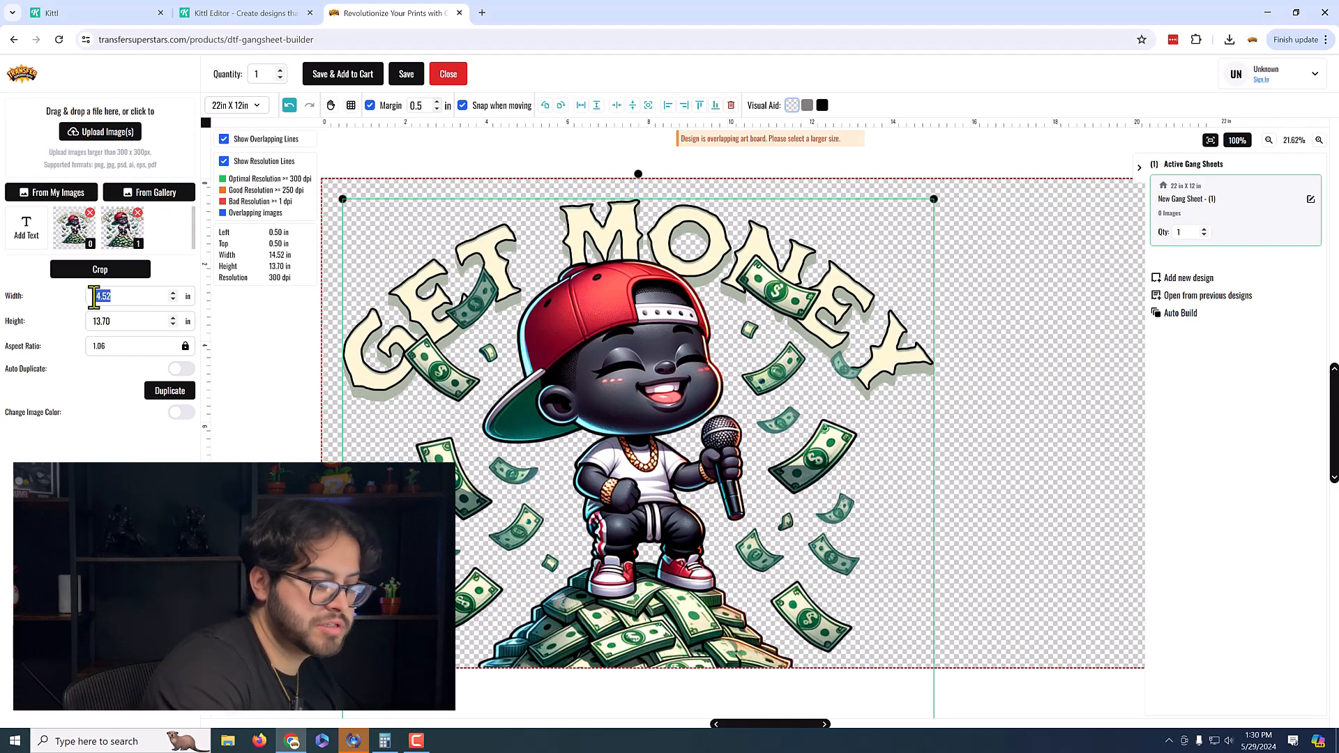
type("2.25")
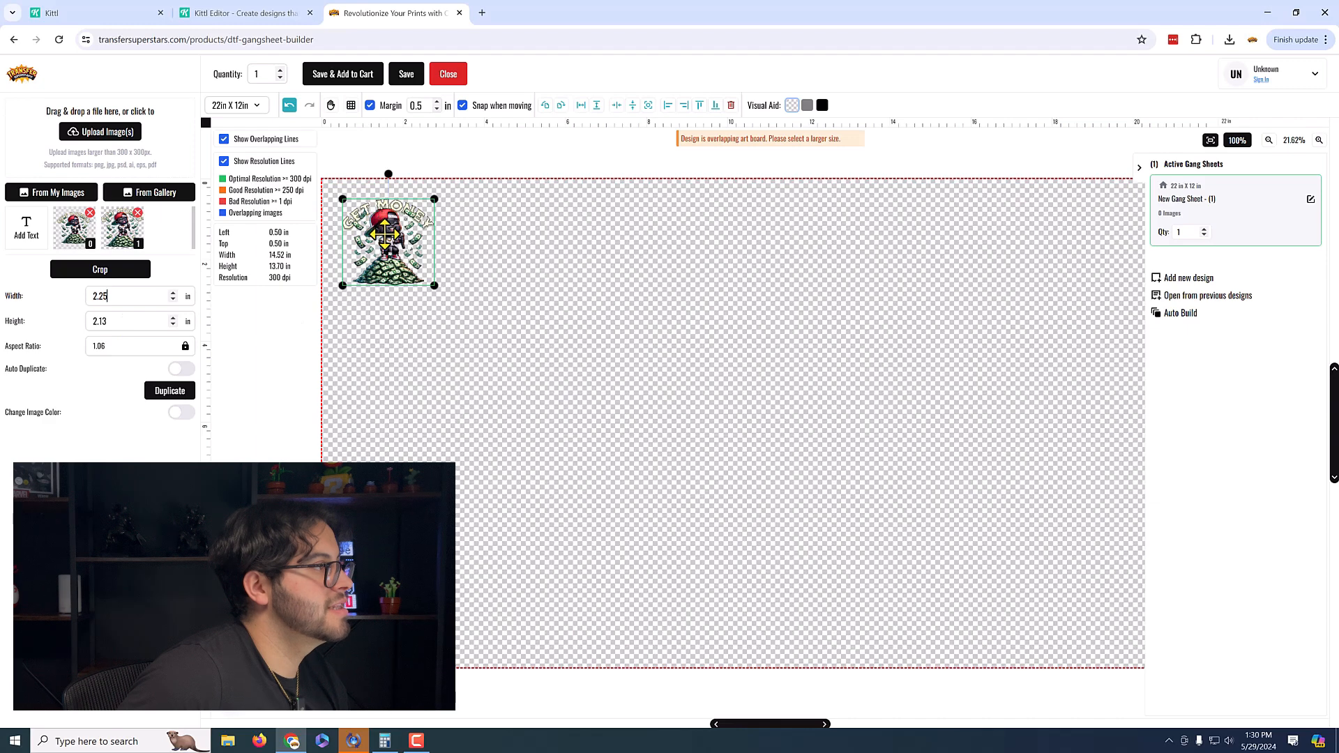
left_click_drag(384, 233, 377, 223)
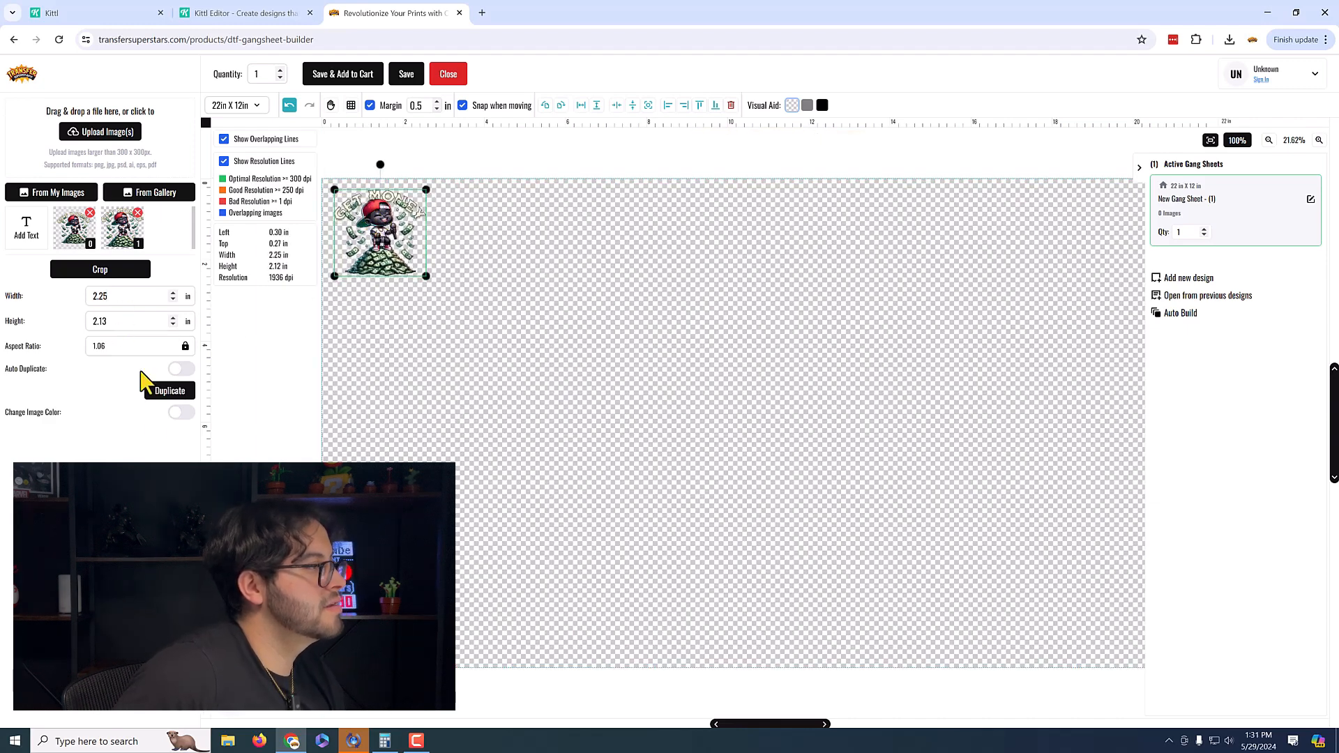
Step: Duplicate the placed GET MONEY image seven times to fill the sheet's top row with eight copies
left_click(169, 390)
left_click(170, 391)
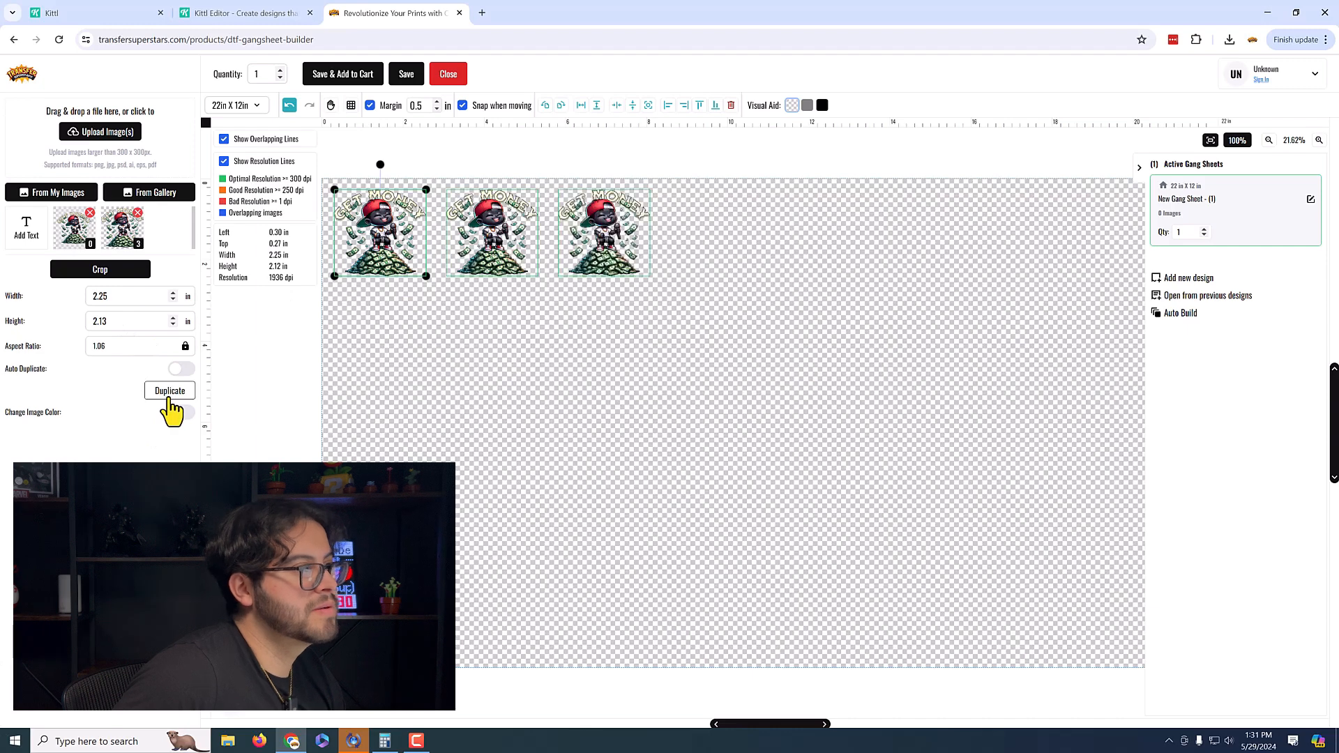
left_click(169, 390)
left_click(170, 390)
left_click(169, 390)
left_click(169, 390)
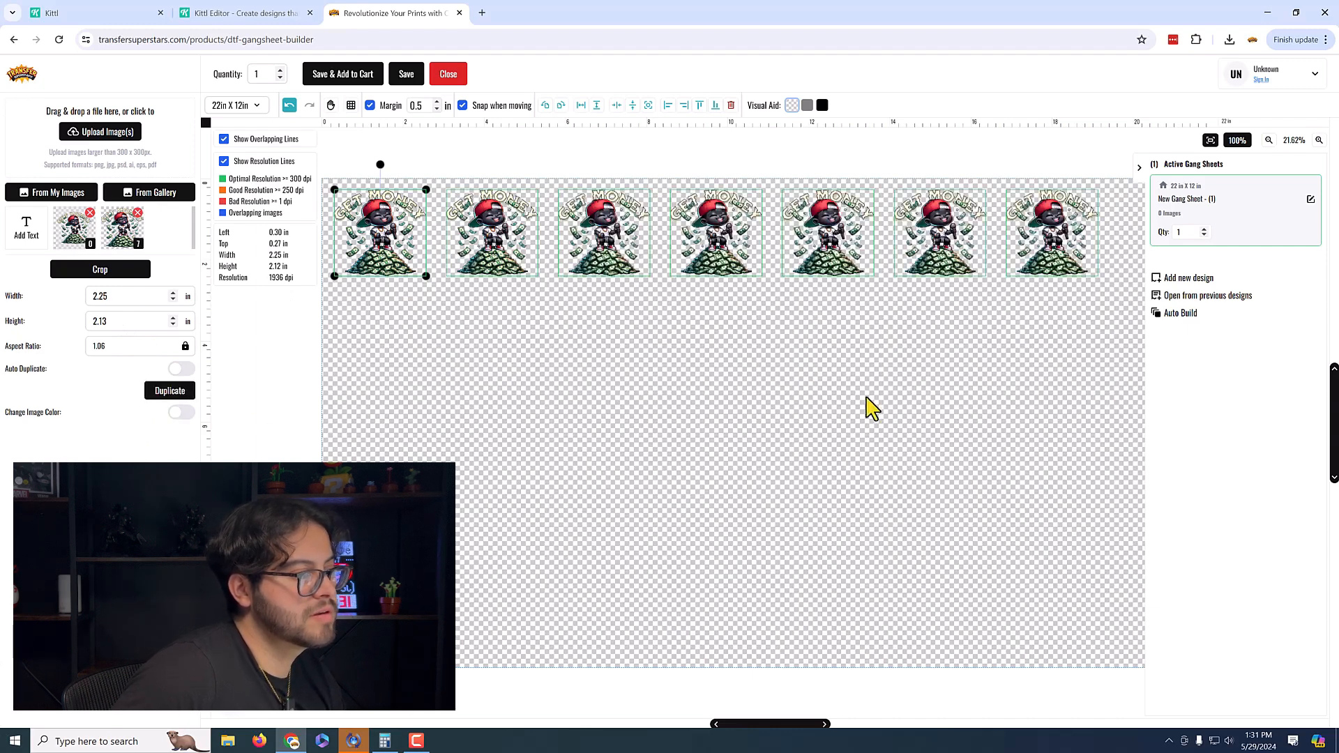
left_click_drag(803, 725, 857, 725)
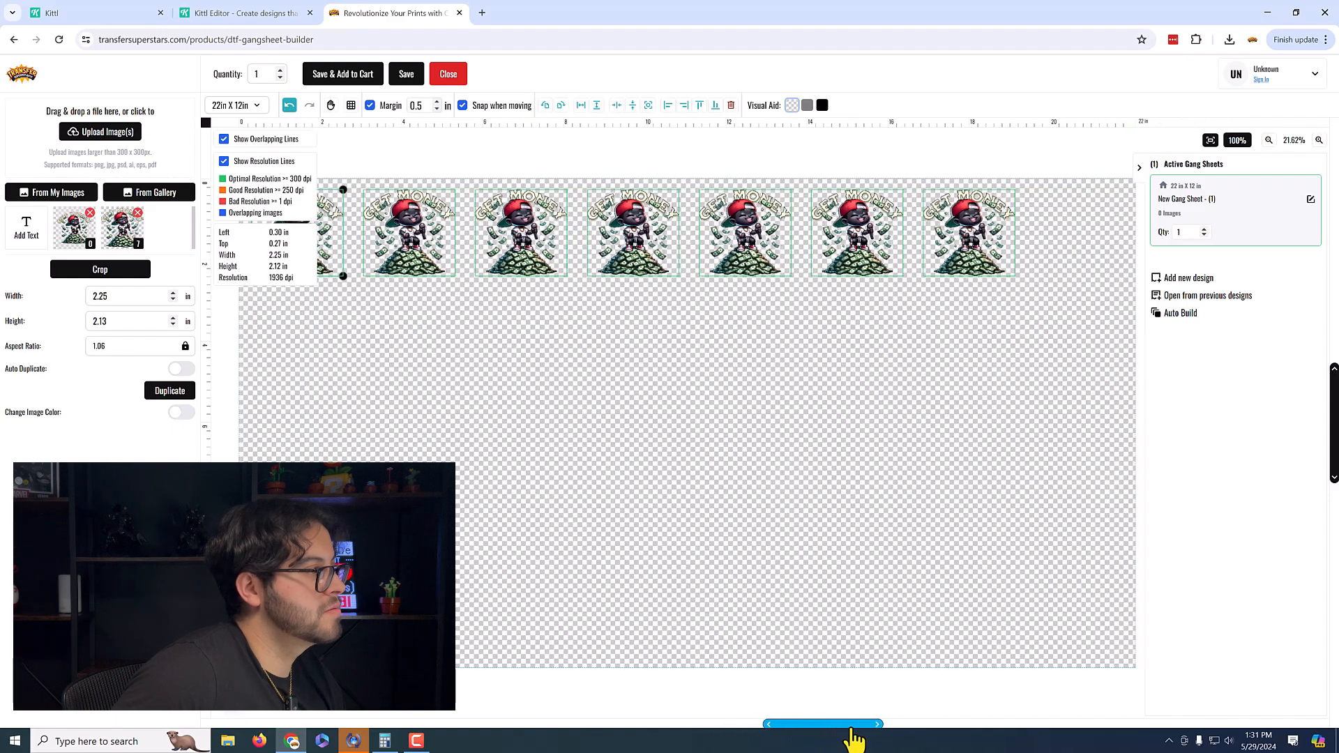
left_click(171, 391)
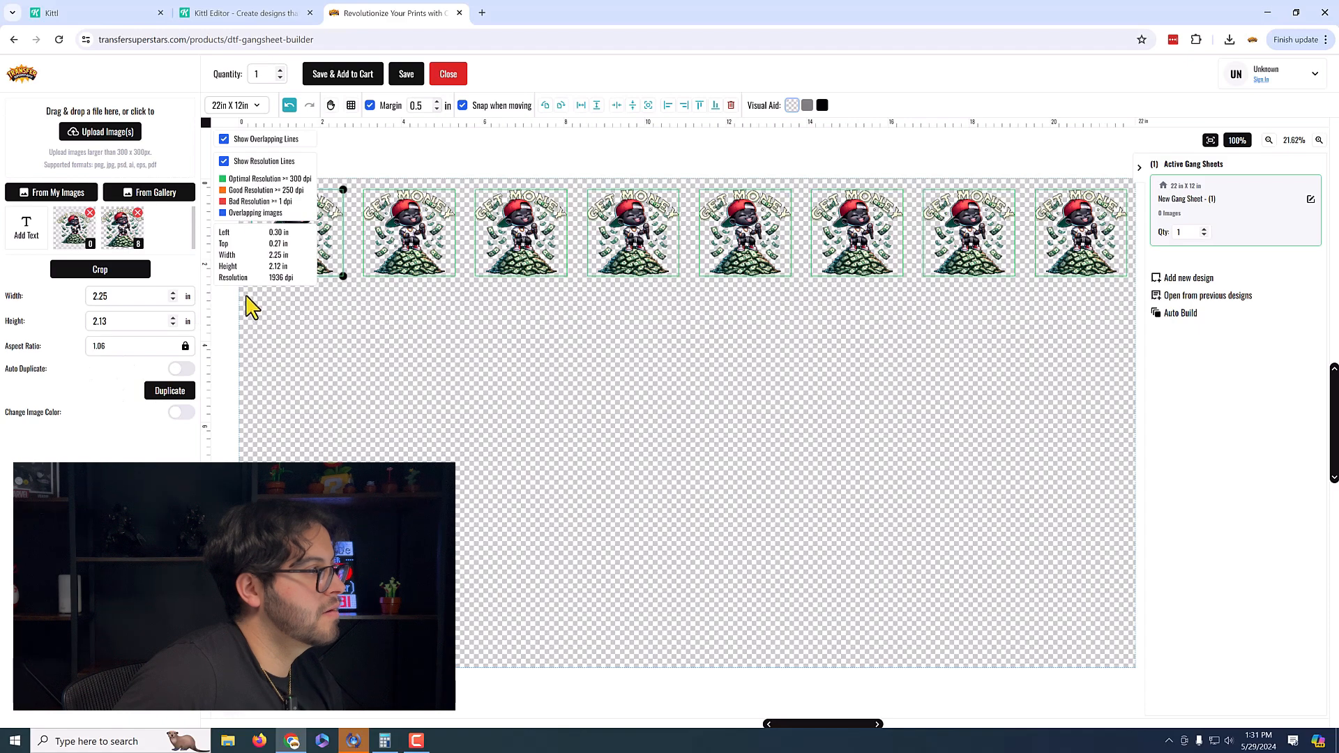
Step: Select the whole top row of images and duplicate it three times to make four rows
left_click_drag(265, 301, 1141, 224)
left_click(170, 352)
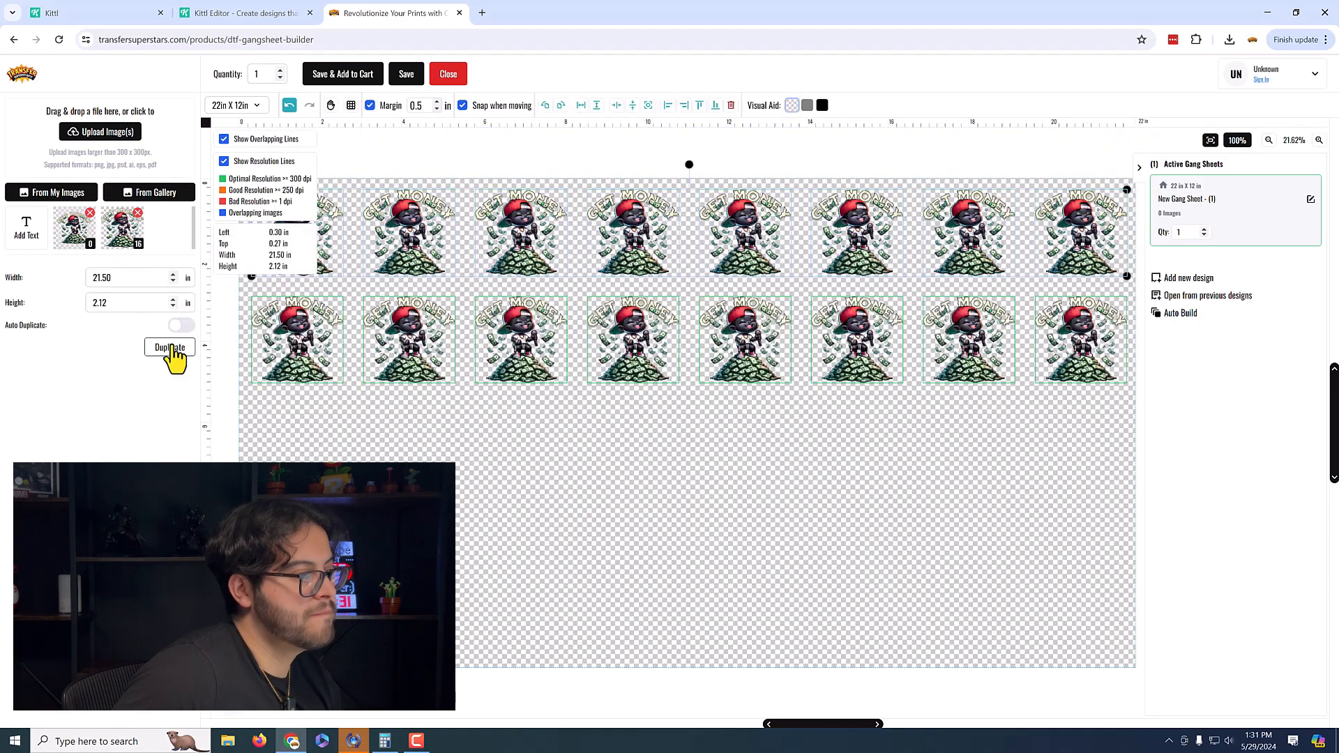
left_click(170, 352)
left_click(171, 352)
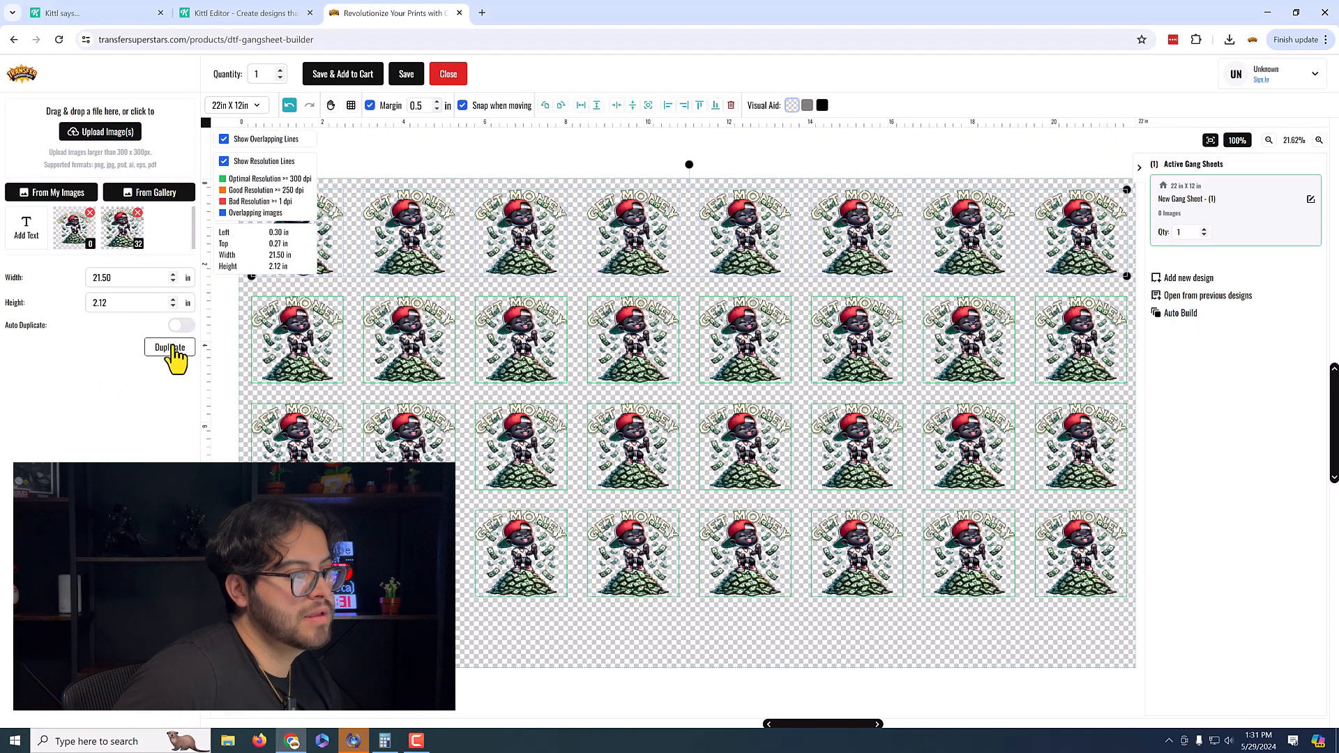
Step: Replace the last image in the bottom row with the first uploaded GET MONEY image at 2.25 in wide
left_click(1077, 560)
key("Delete")
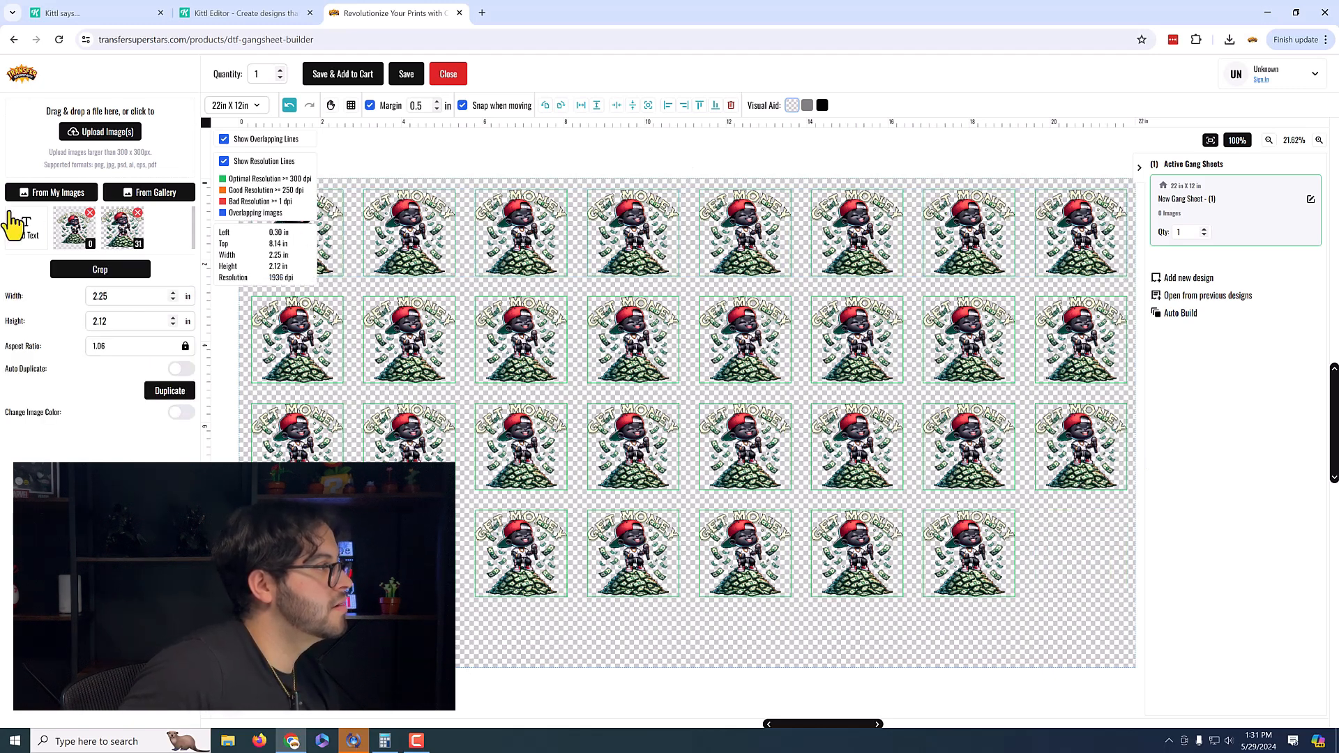
left_click(64, 239)
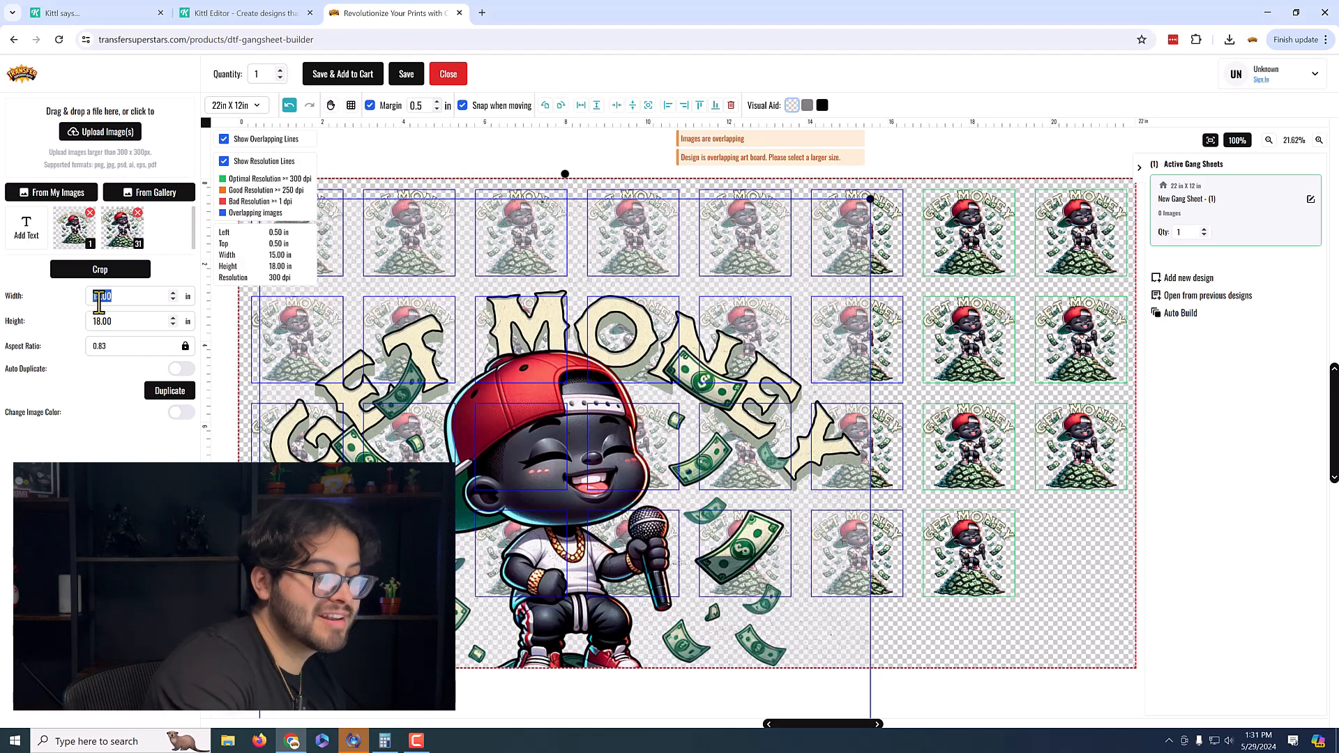
type("2.25")
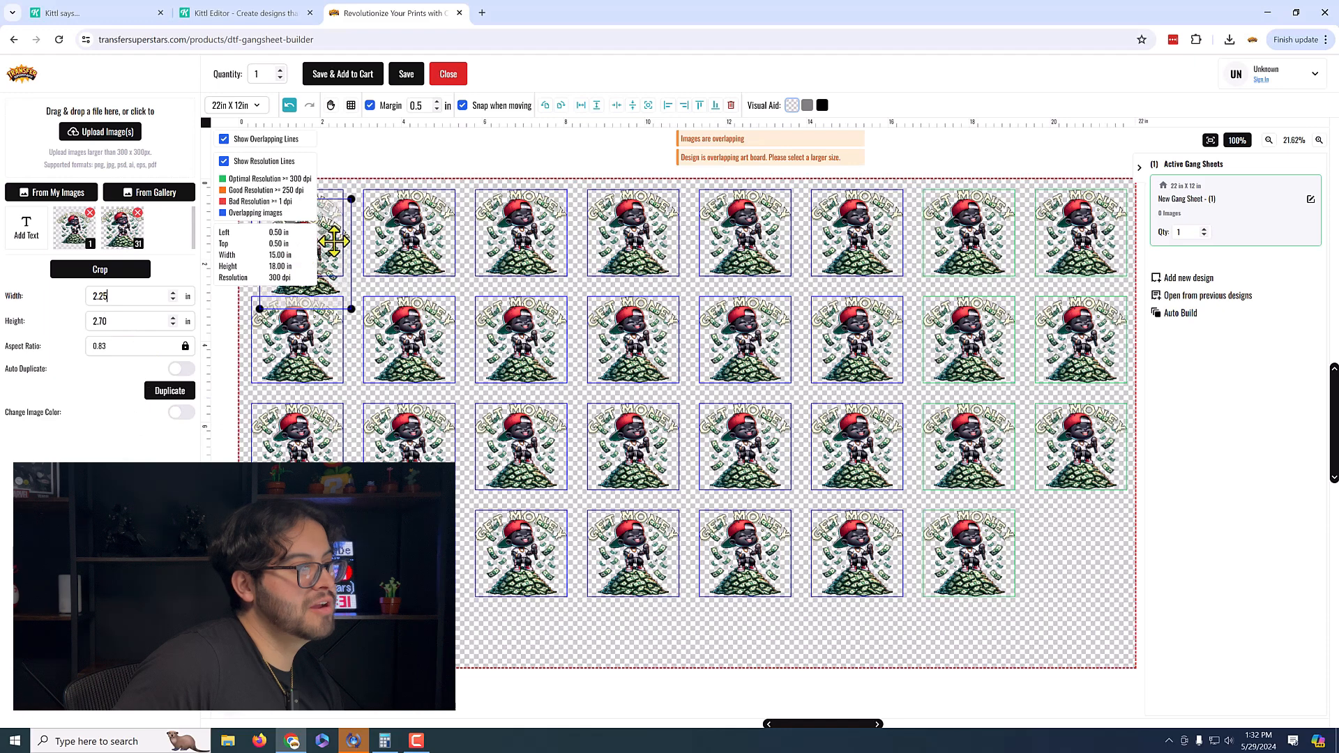
left_click_drag(330, 246, 1102, 552)
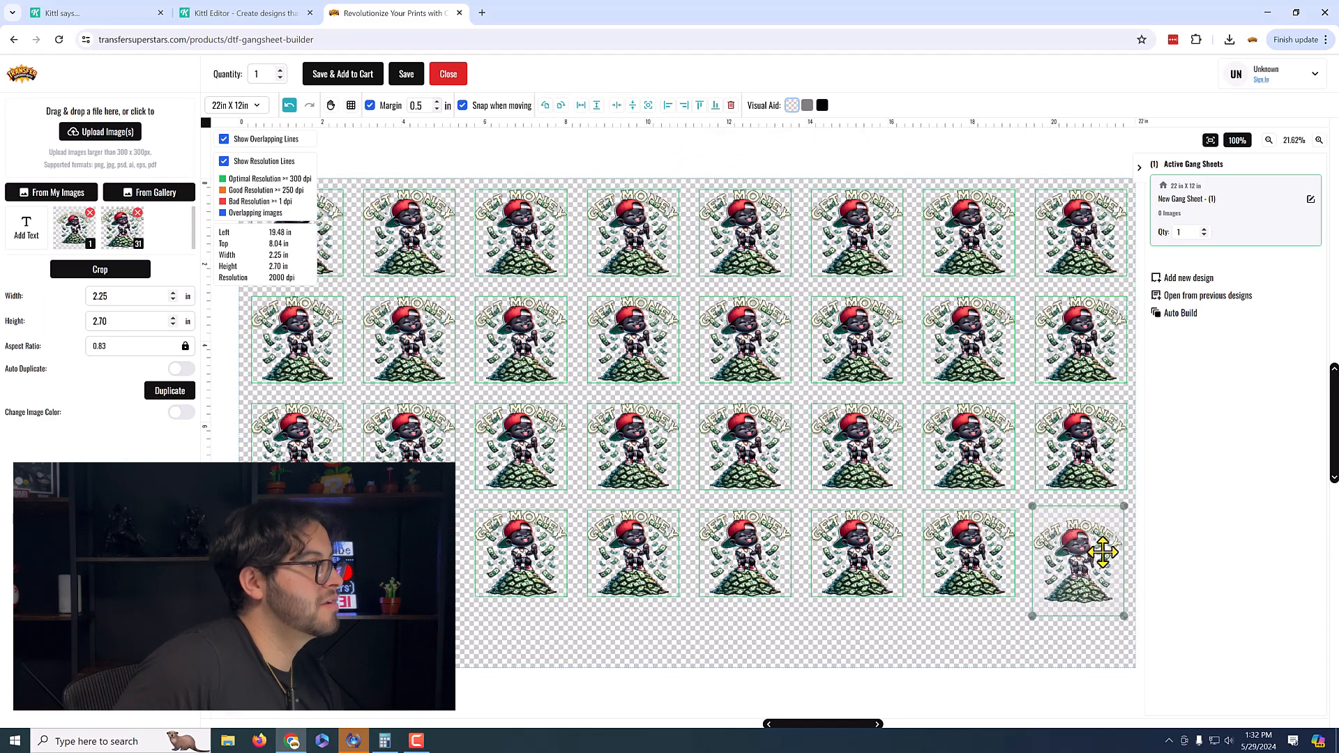
Step: Save the gang sheet design under the name New Gang Sheet - (1)
left_click(402, 81)
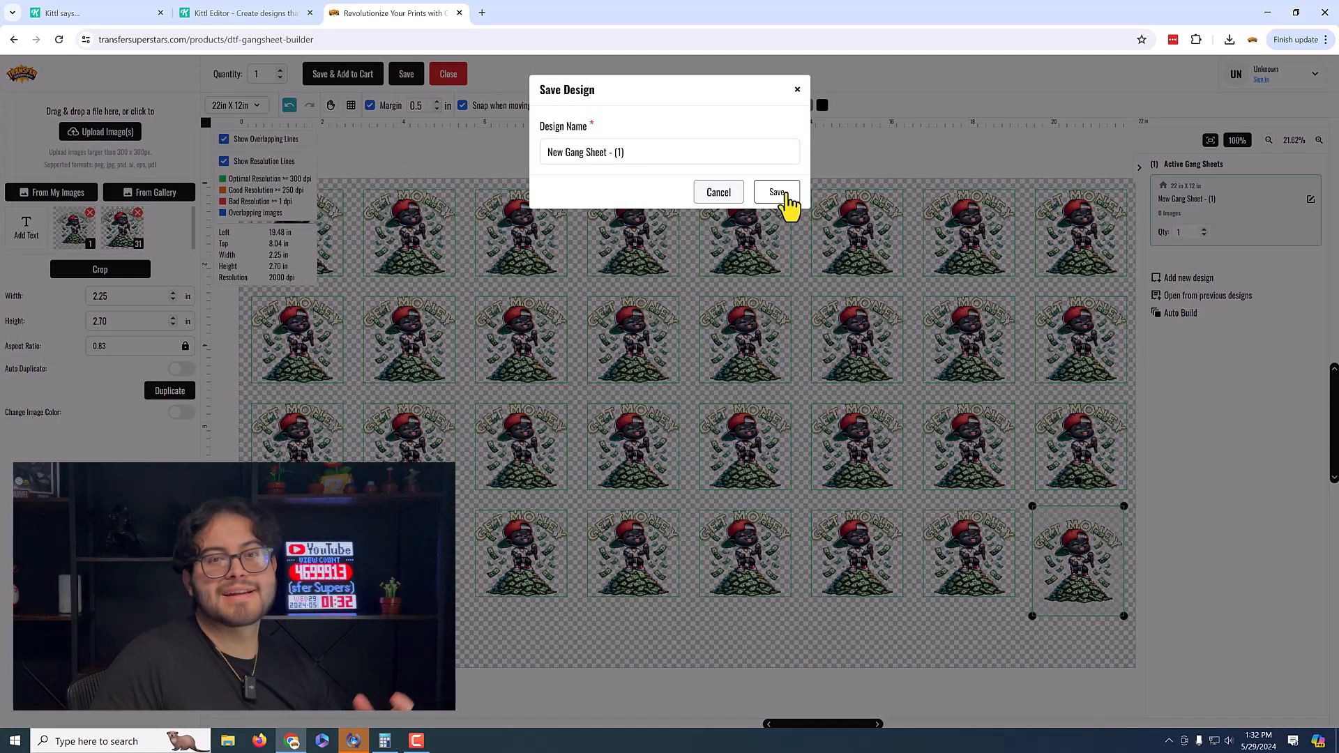
left_click(779, 194)
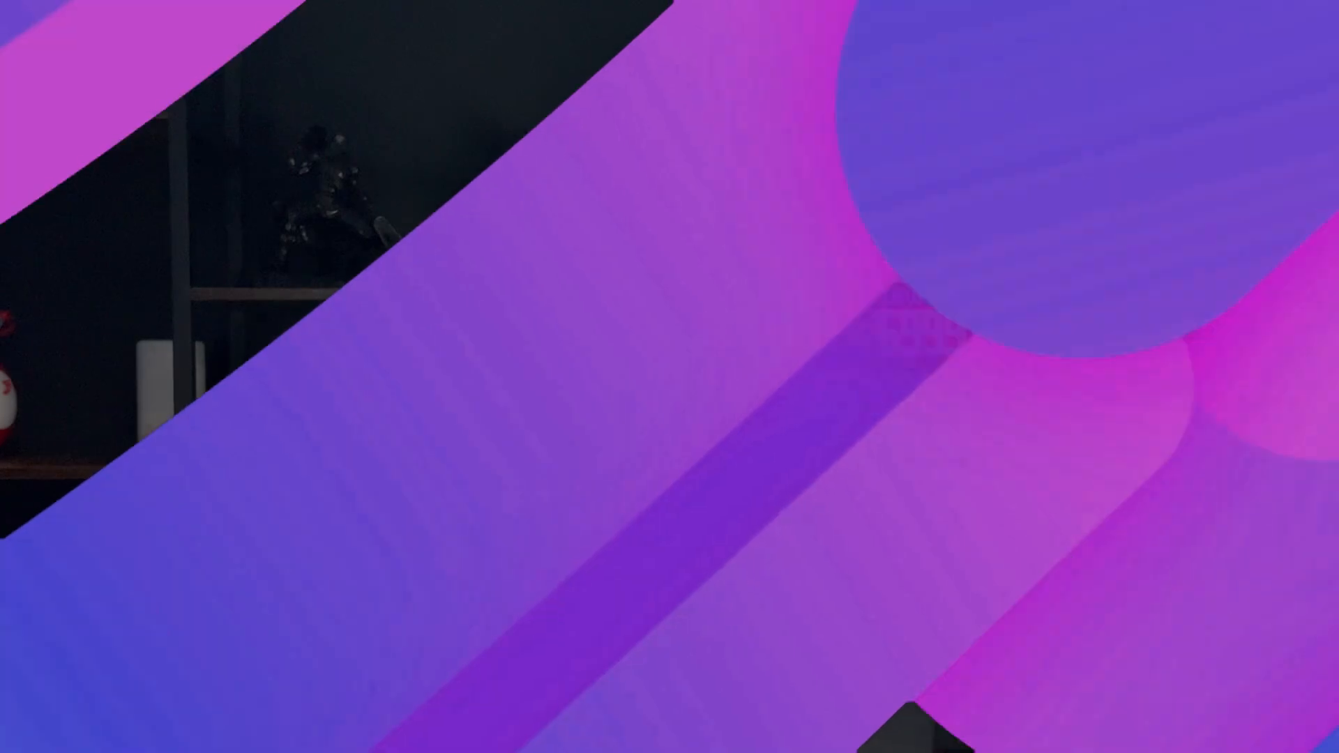